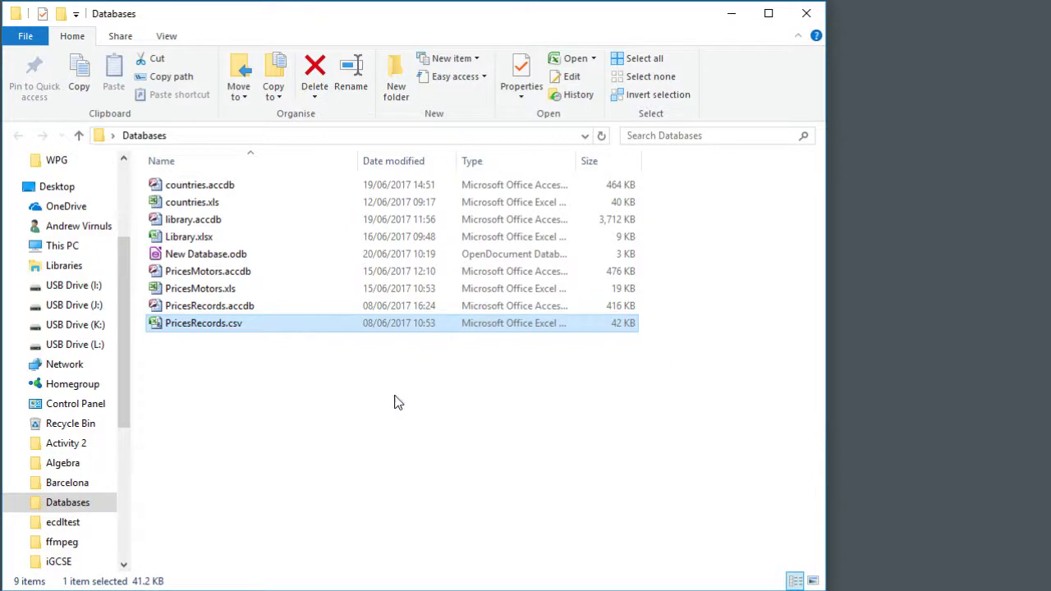
Open PricesRecords.csv in LibreOffice Calc, importing it as comma-separated text from row 1
right_click(207, 327)
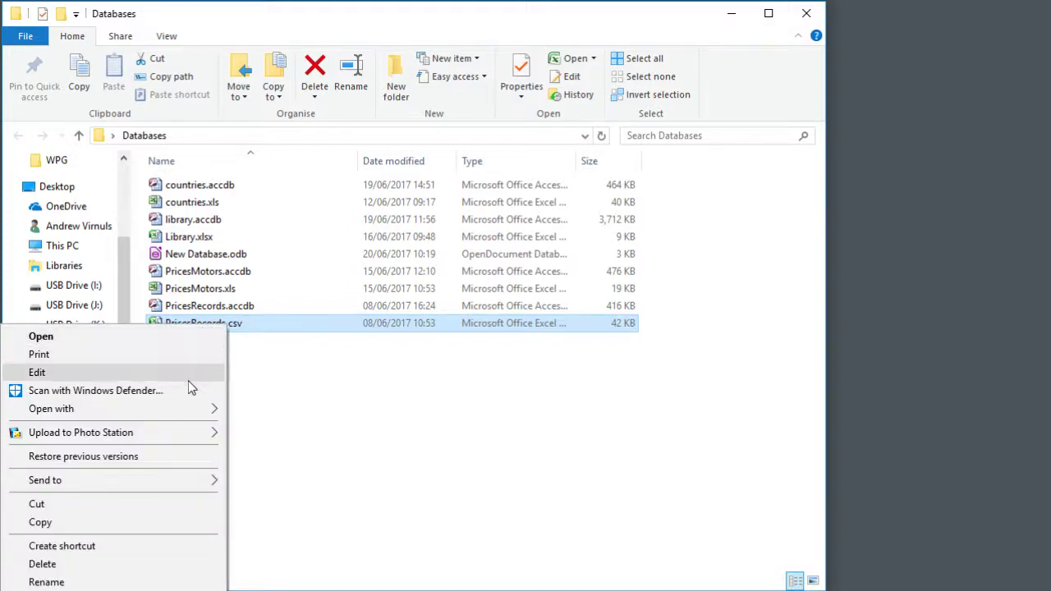
mouse_move(188, 409)
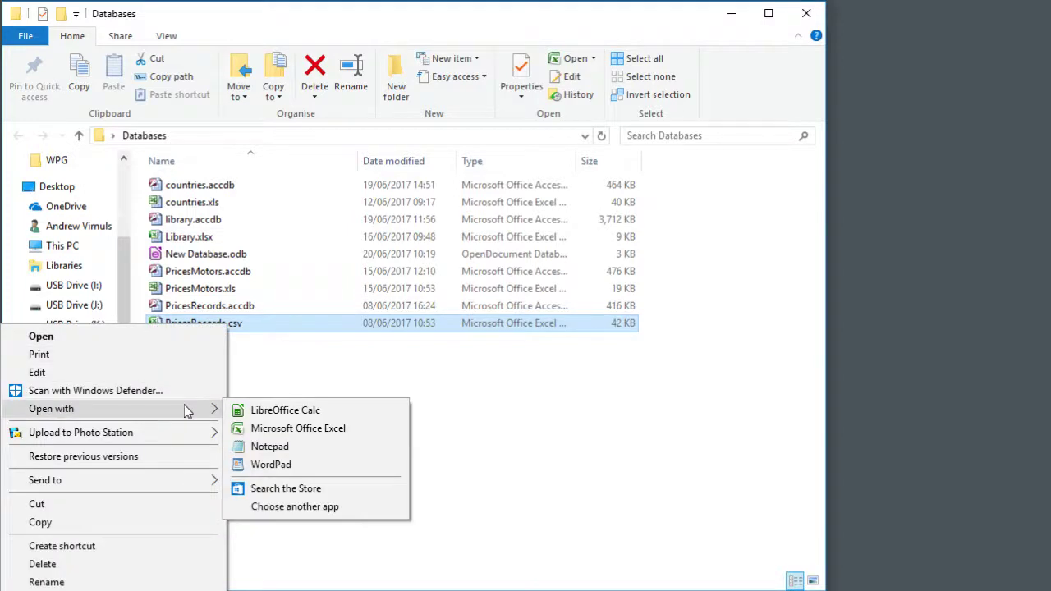
click(282, 411)
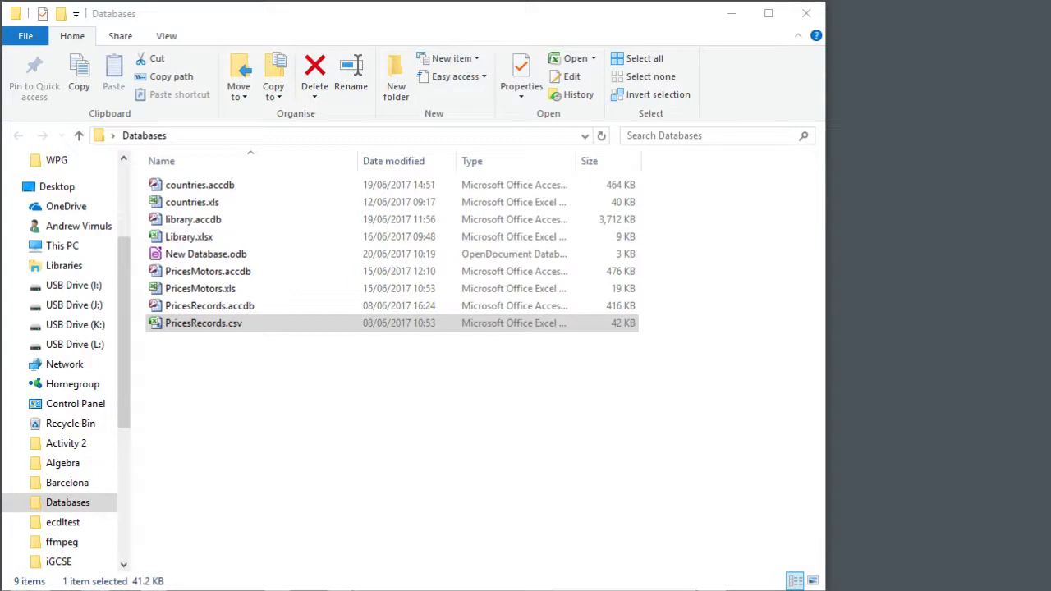
click(494, 588)
key(Return)
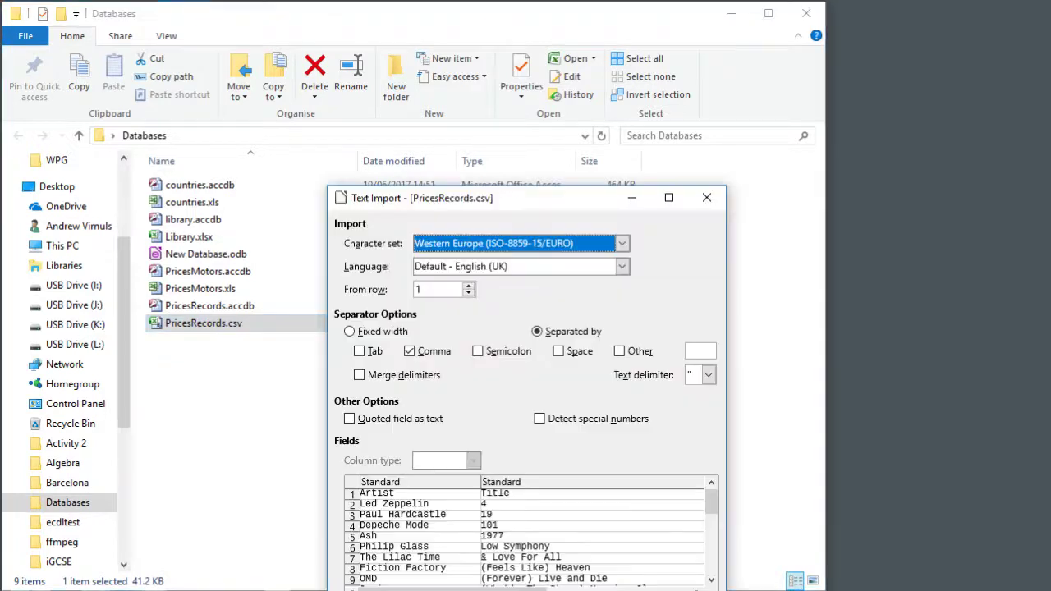
drag(486, 202, 416, 94)
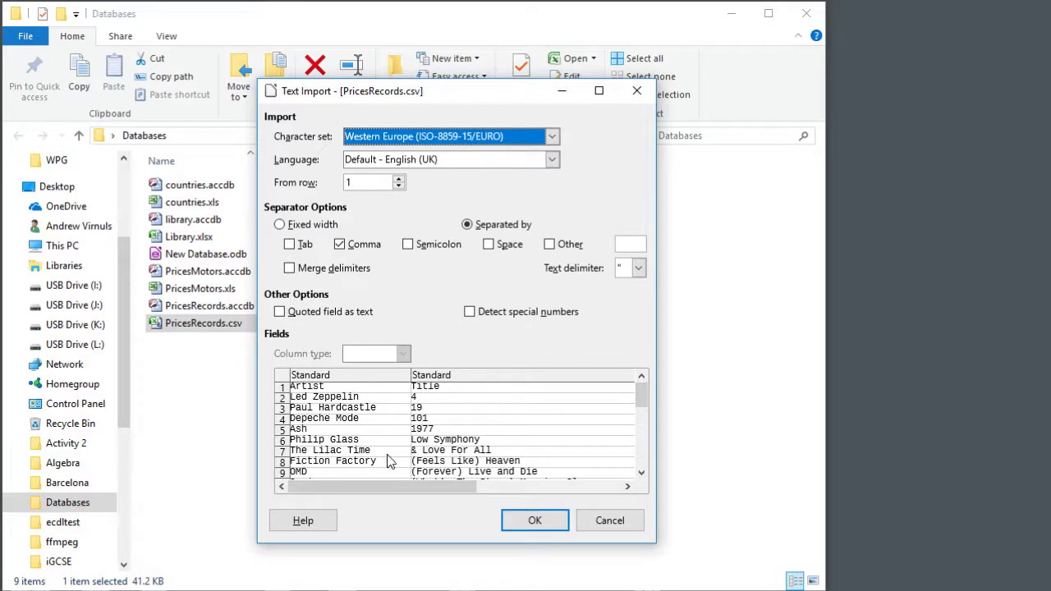
click(535, 522)
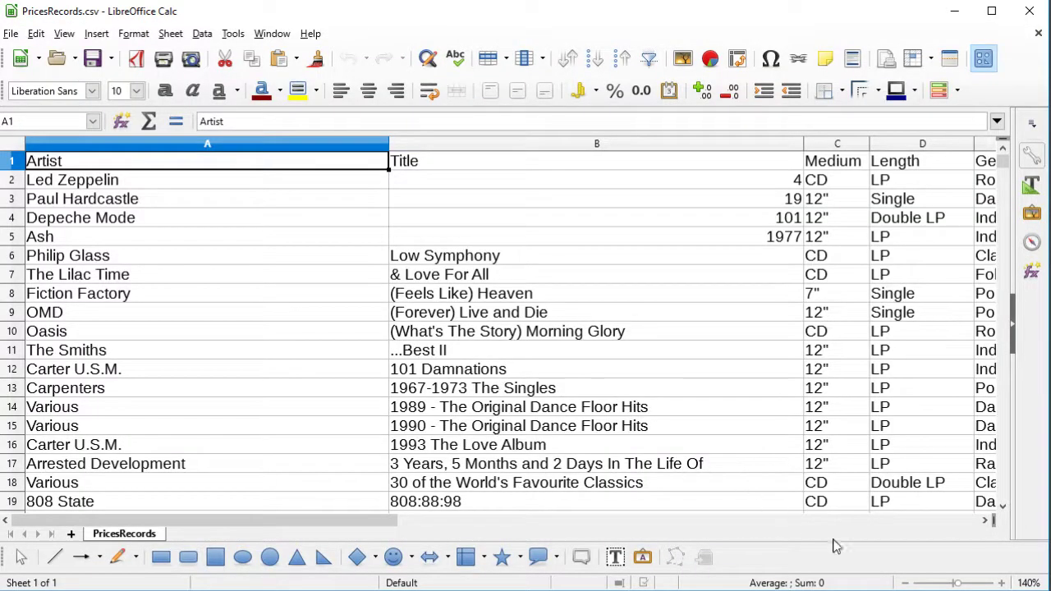
Copy the whole records list, including the header row, from A1 to F858
click(907, 583)
click(906, 583)
click(907, 583)
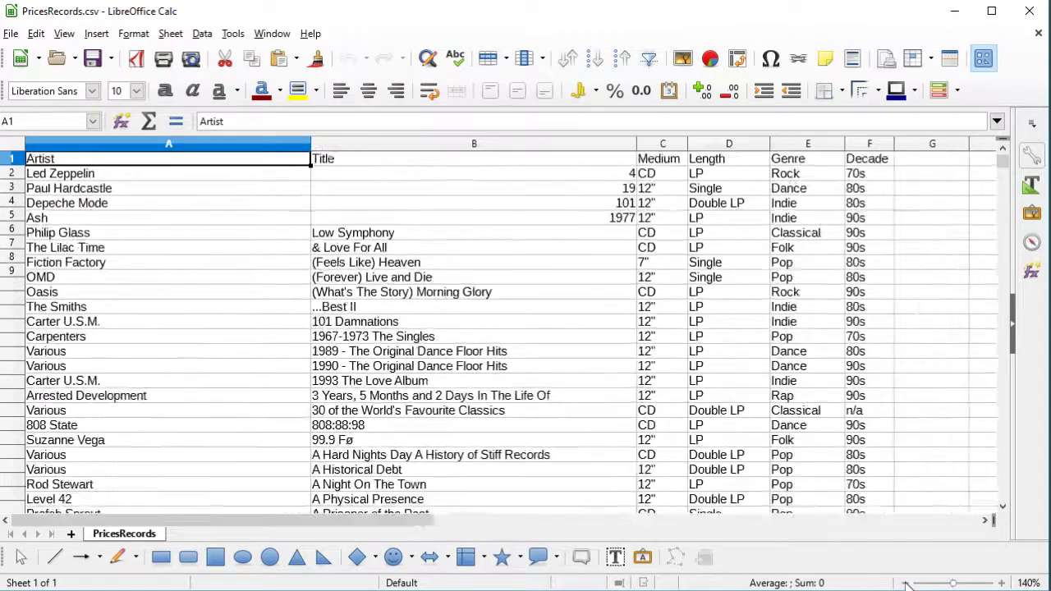
click(907, 583)
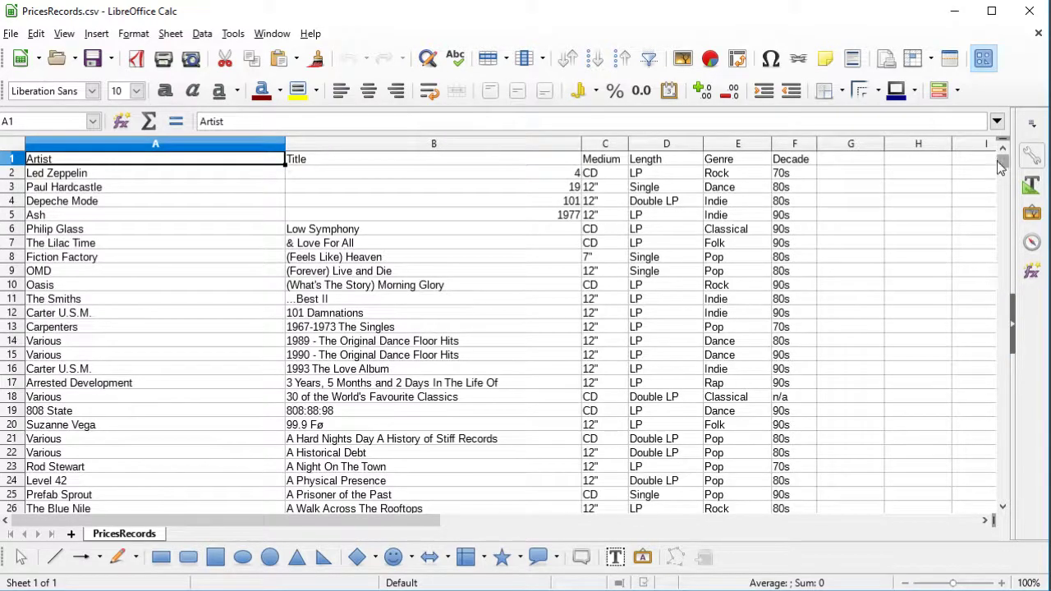
drag(1002, 164, 1010, 484)
scroll(1006, 485, down, 3)
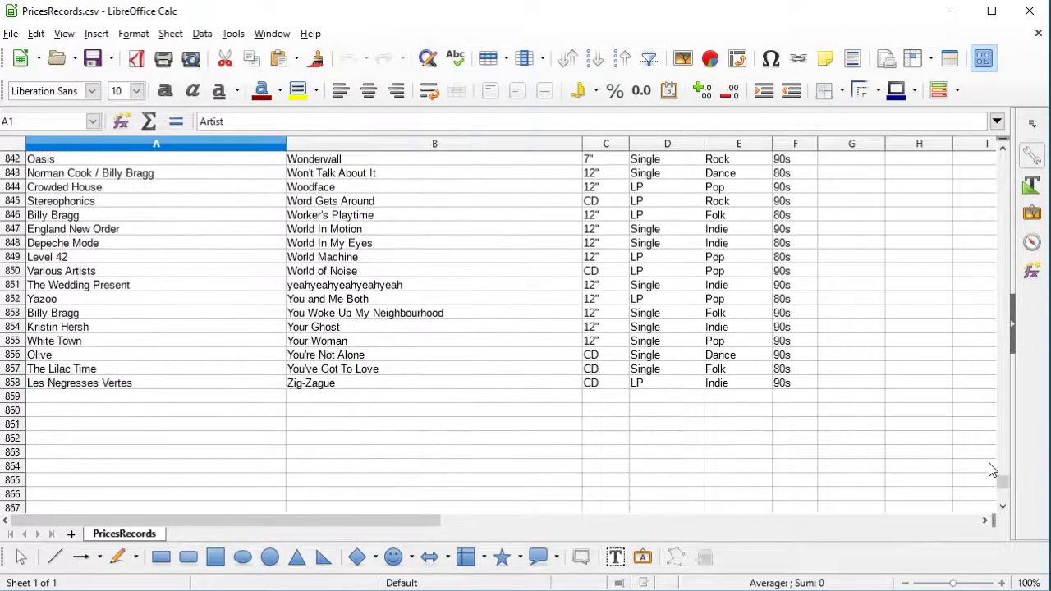
click(798, 386)
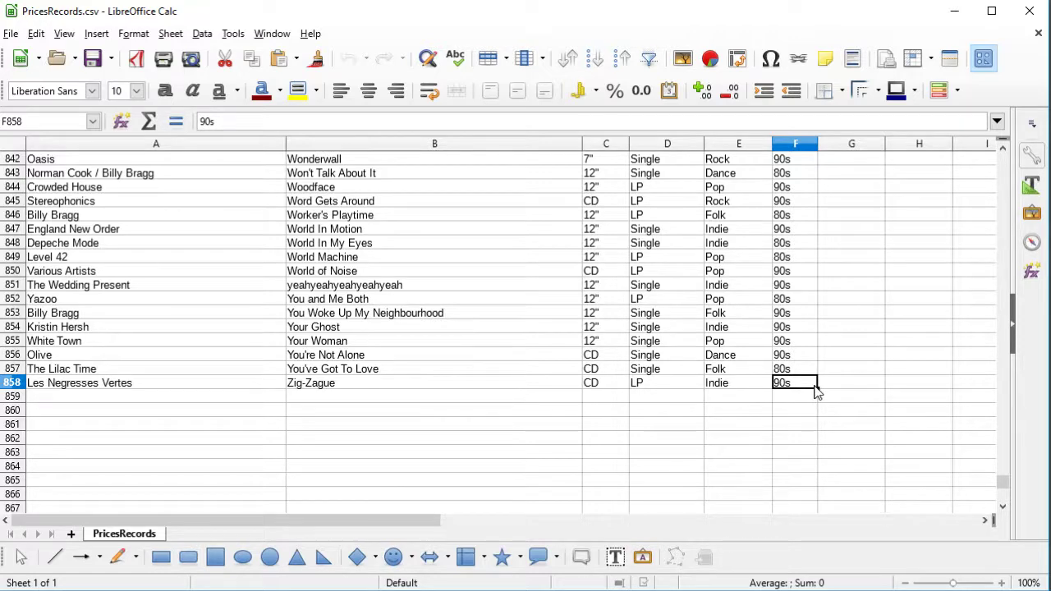
key(ctrl+shift+Home)
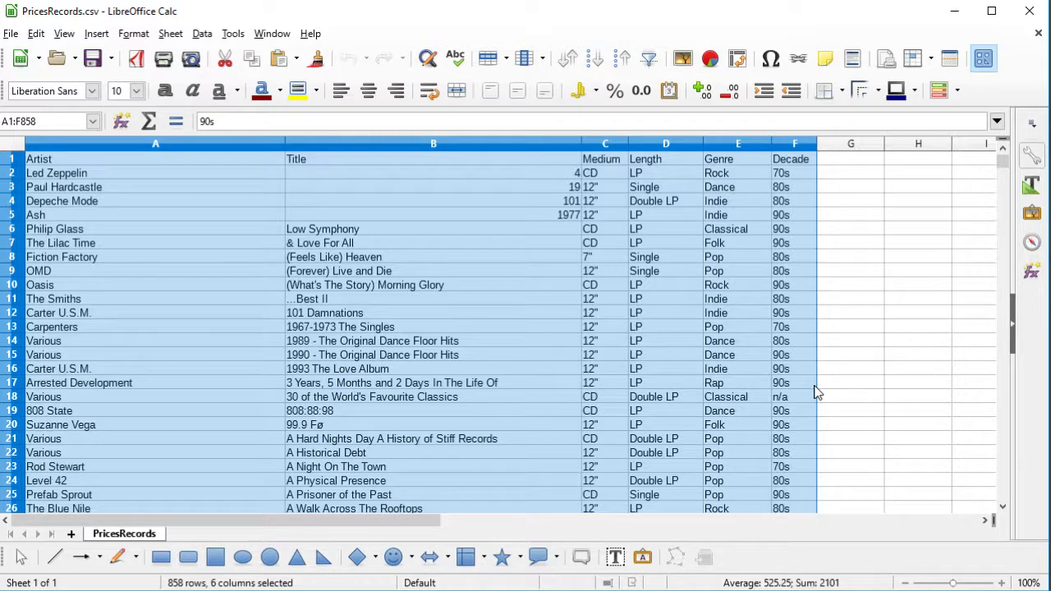
right_click(193, 287)
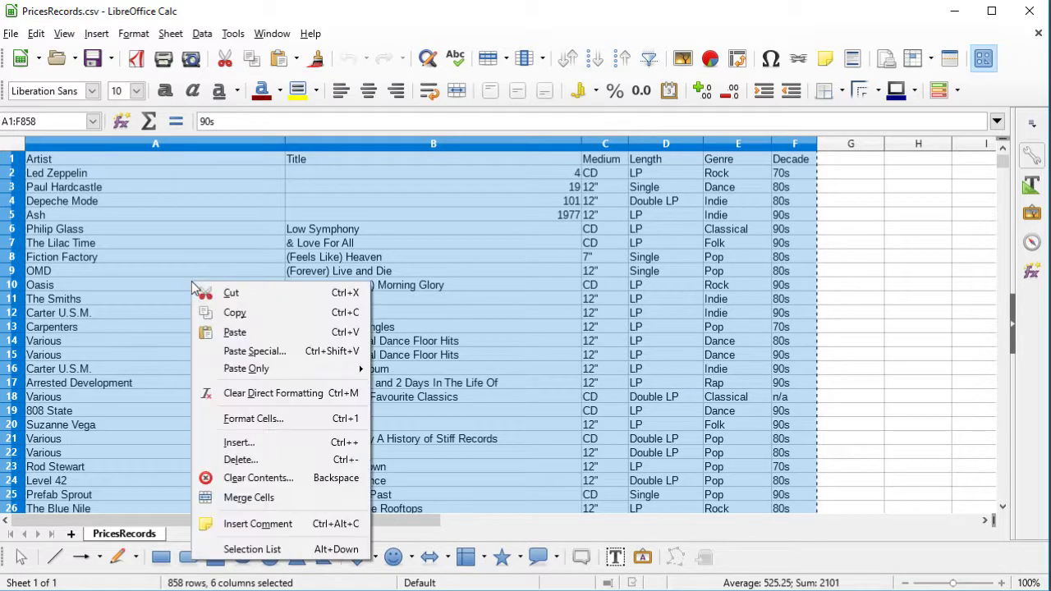
click(235, 316)
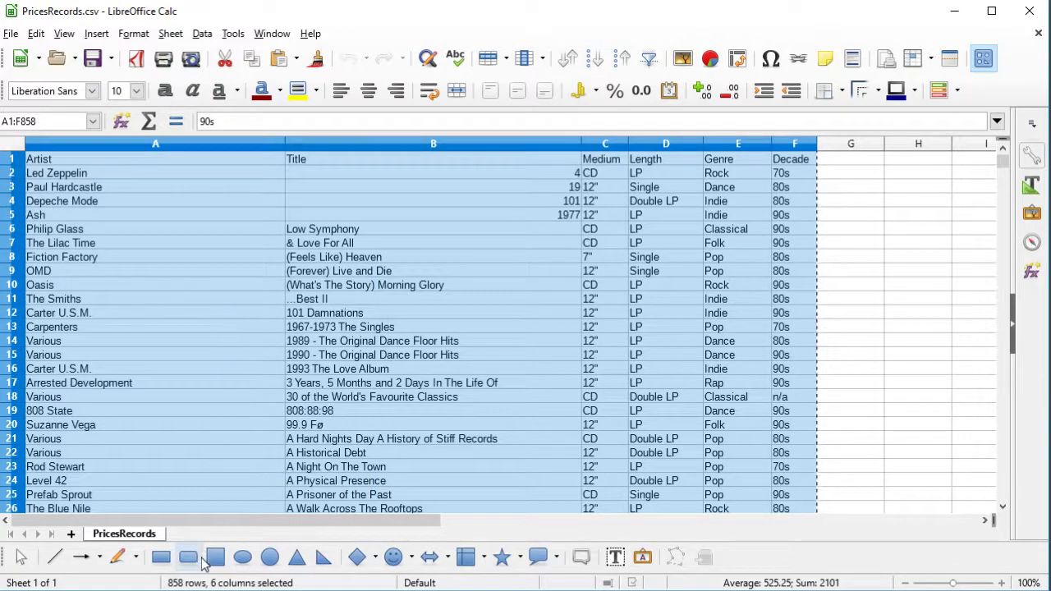
Start LibreOffice Base and set up a new HSQLDB Embedded database that is not registered but opens for editing
key(super)
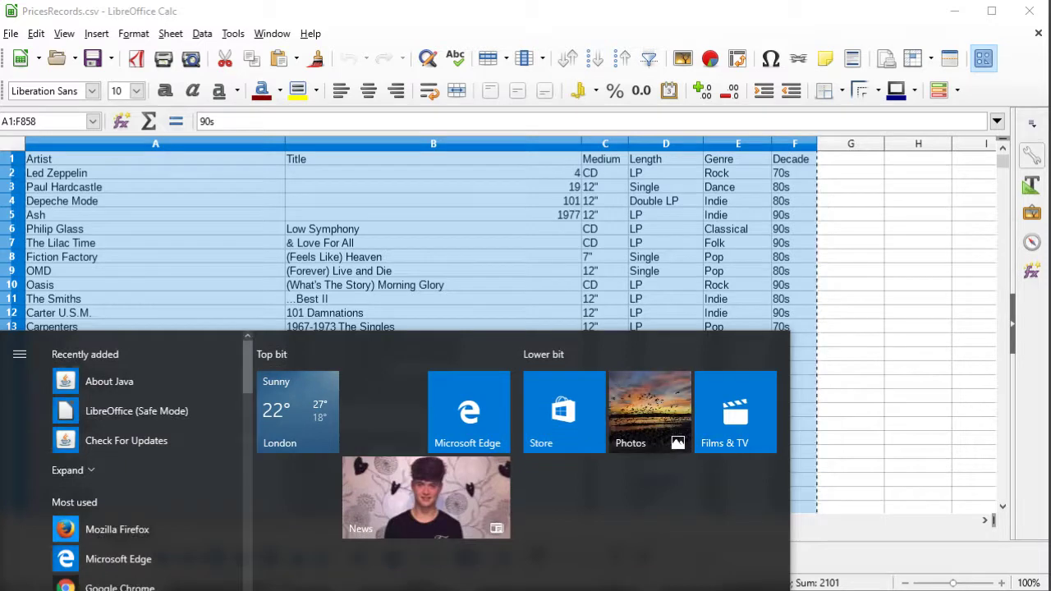
text(base)
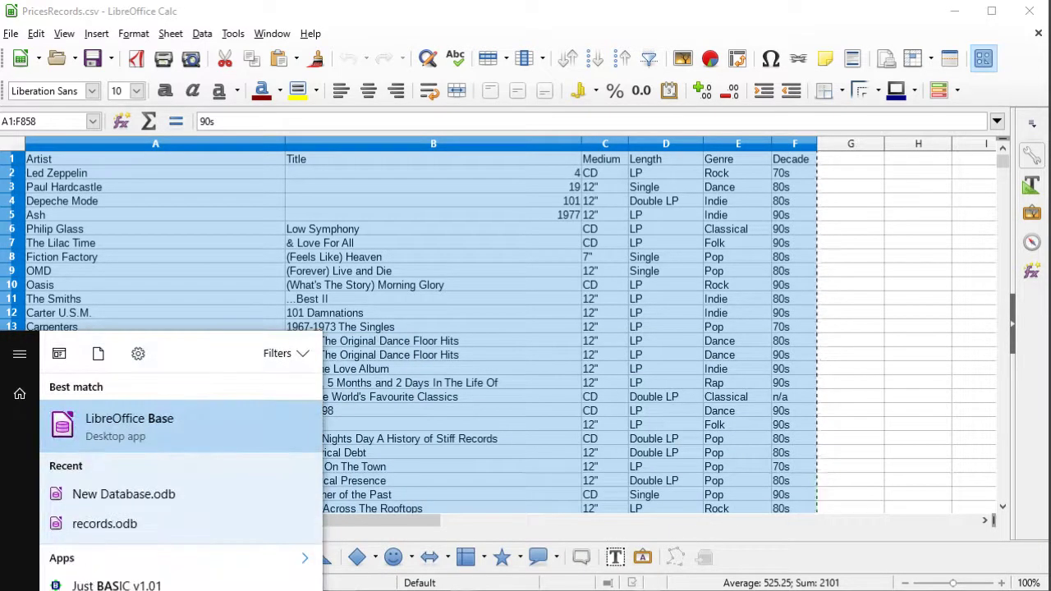
click(97, 431)
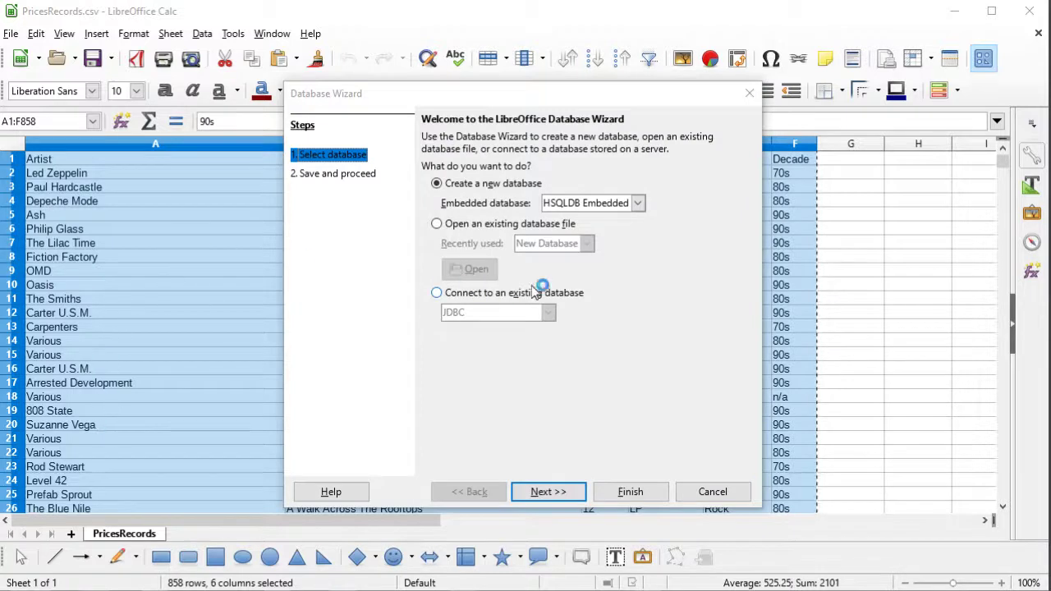
click(566, 492)
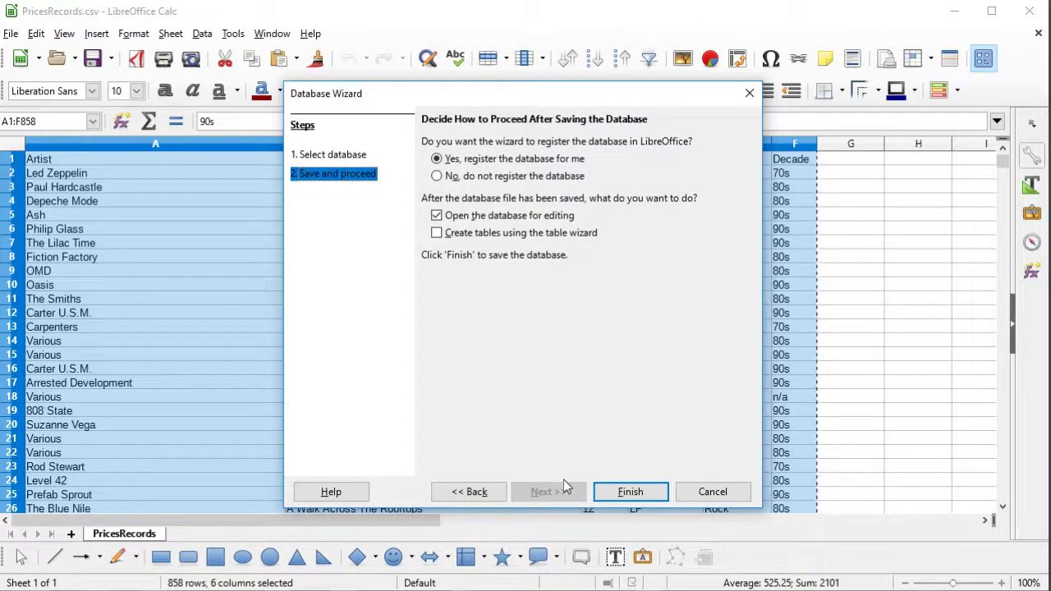
click(438, 177)
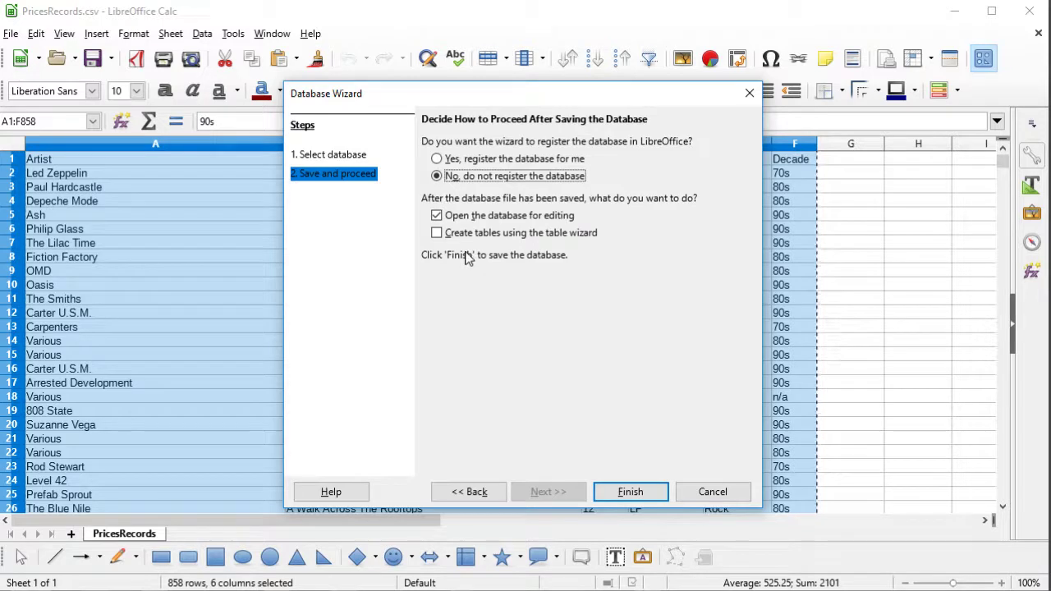
click(631, 493)
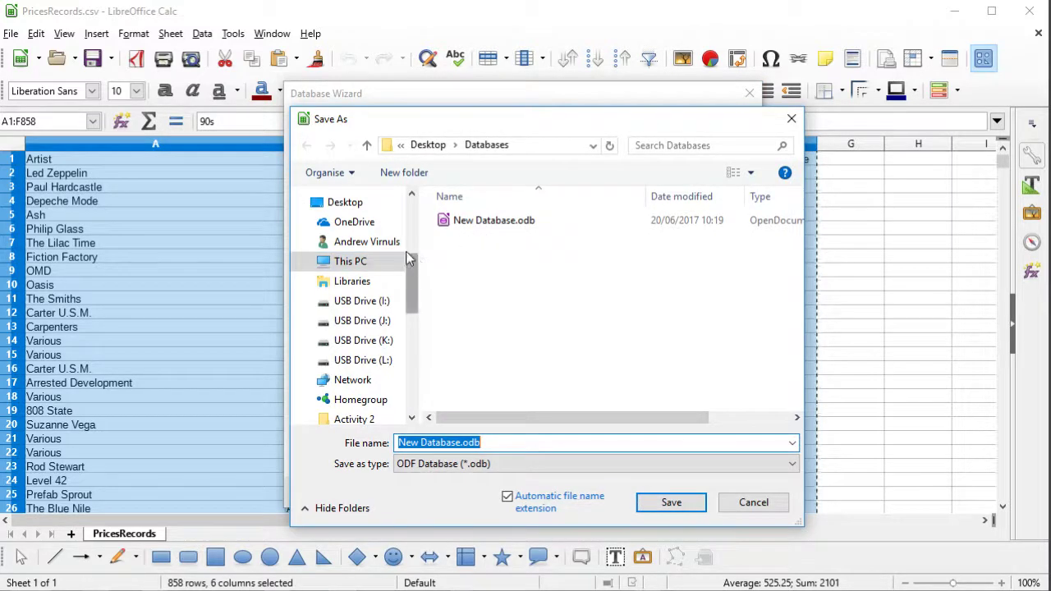
Save the new database as records.odb in the Databases folder on the Desktop
click(369, 241)
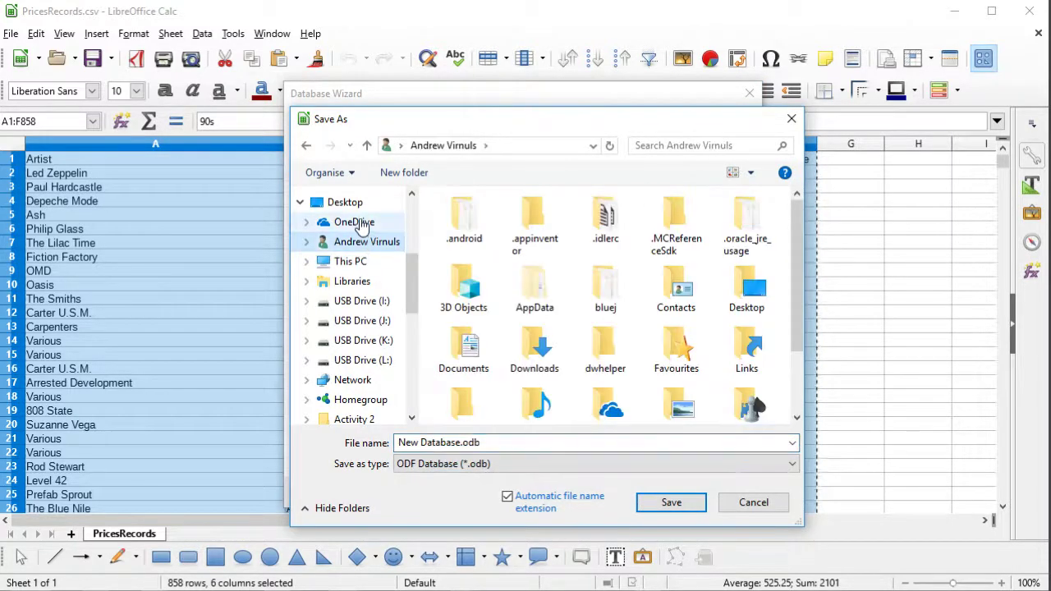
click(362, 203)
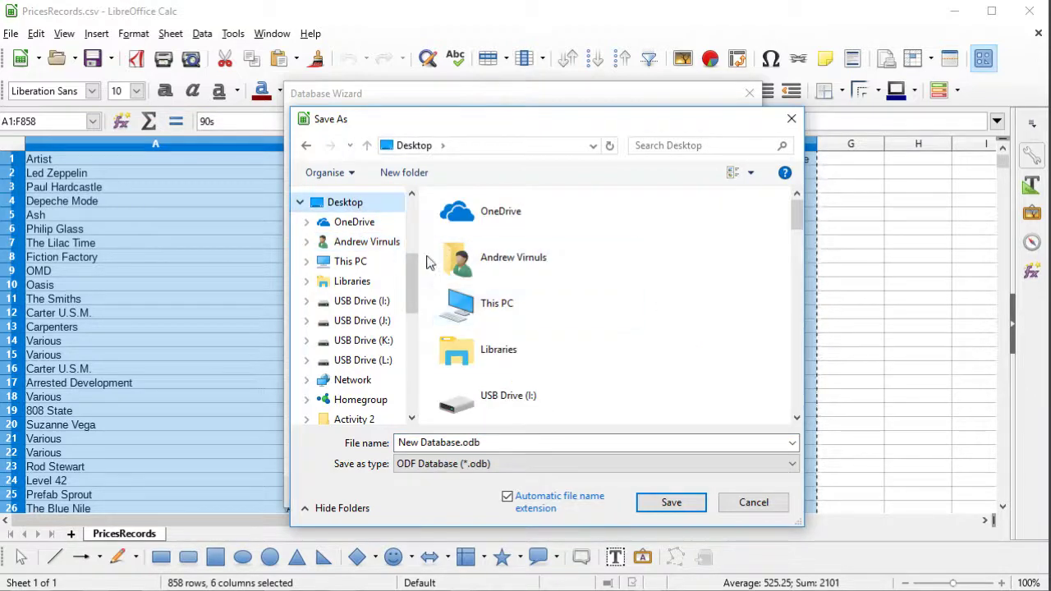
drag(413, 276, 405, 213)
click(361, 241)
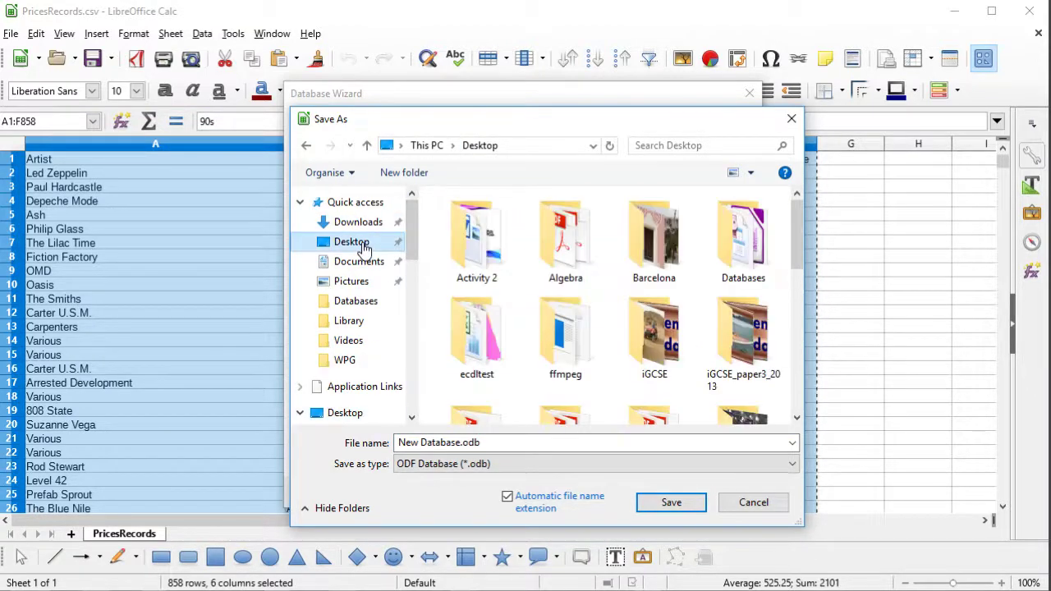
double_click(736, 261)
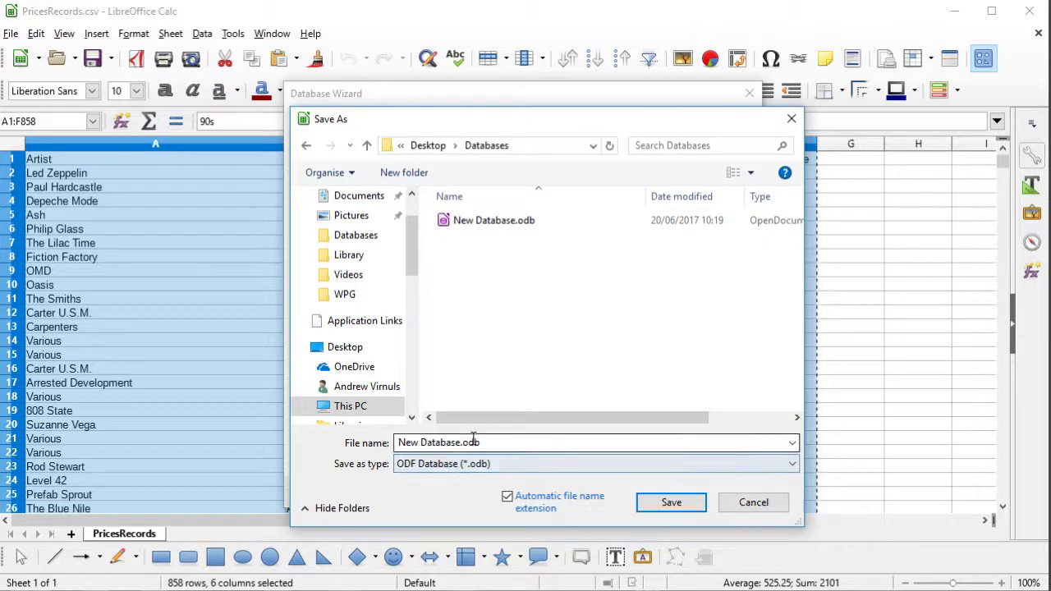
triple_click(462, 442)
drag(462, 442, 316, 437)
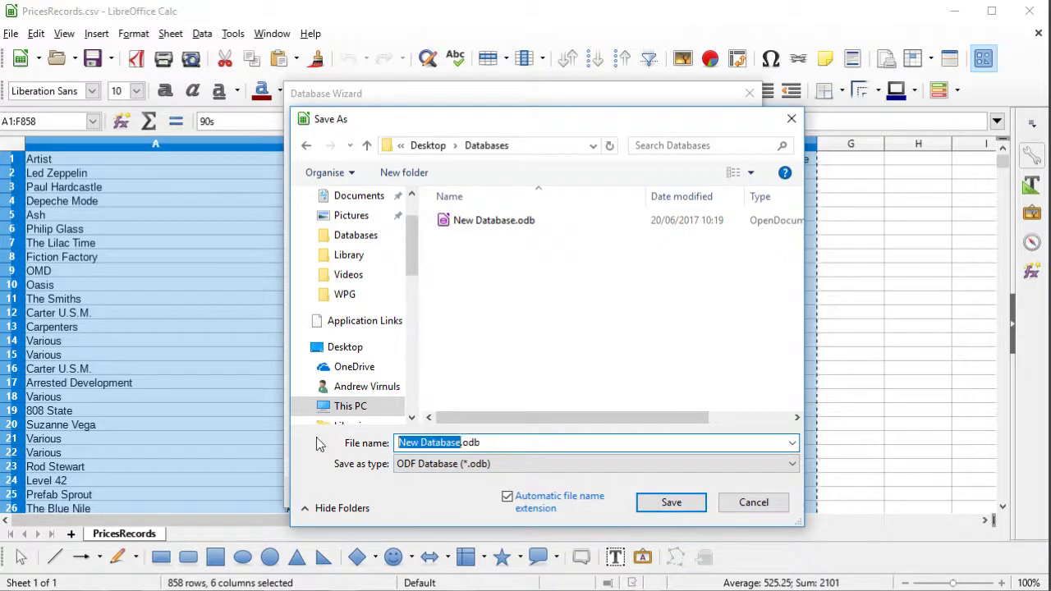
text(records)
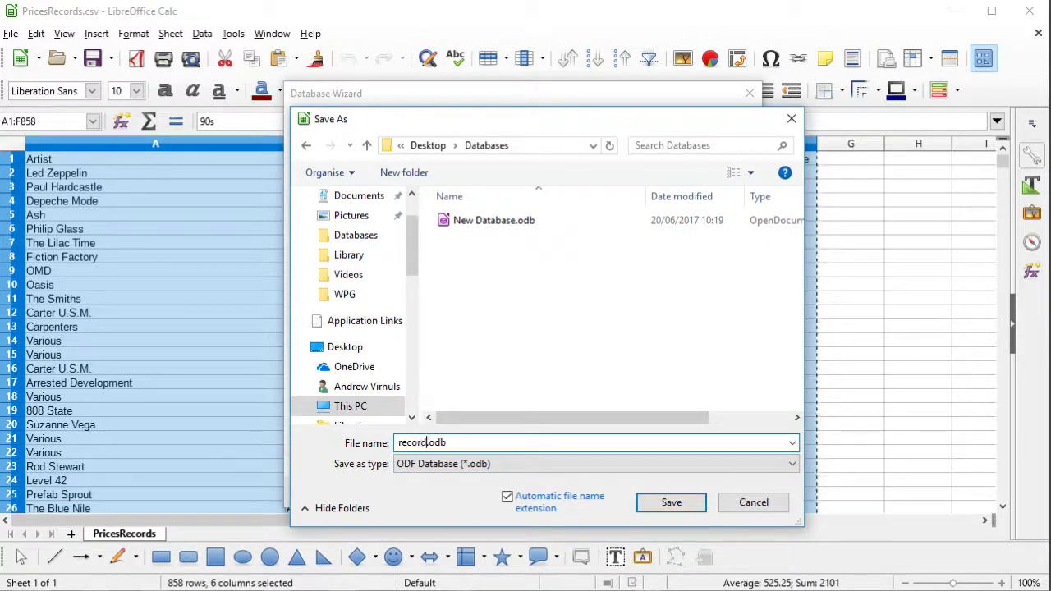
click(666, 504)
click(662, 496)
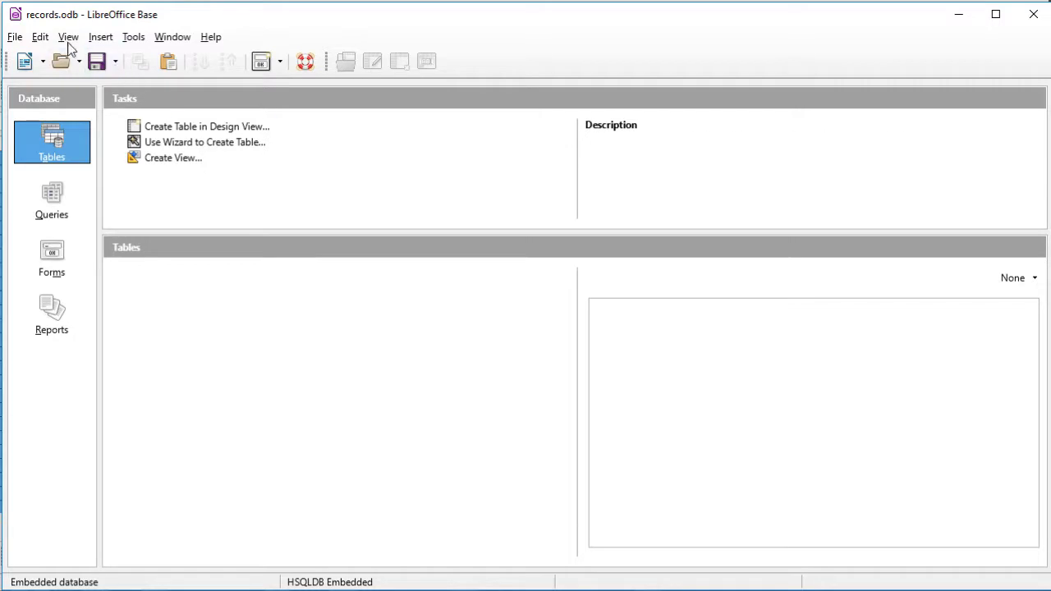
Paste the copied records as a new table named tbl_records with definition and data, including all columns from Artist to Decade
click(40, 37)
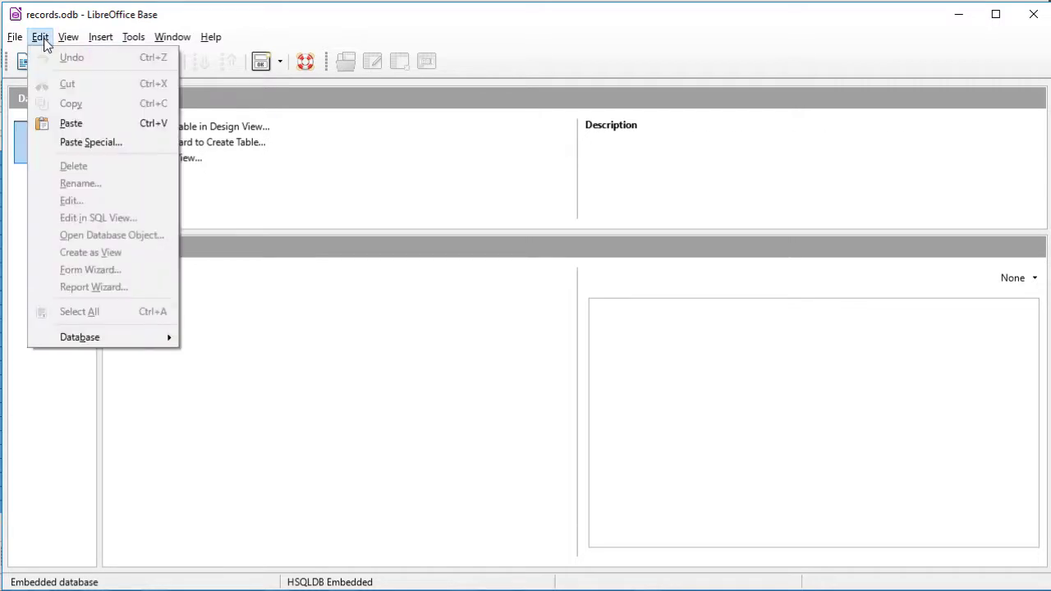
click(71, 123)
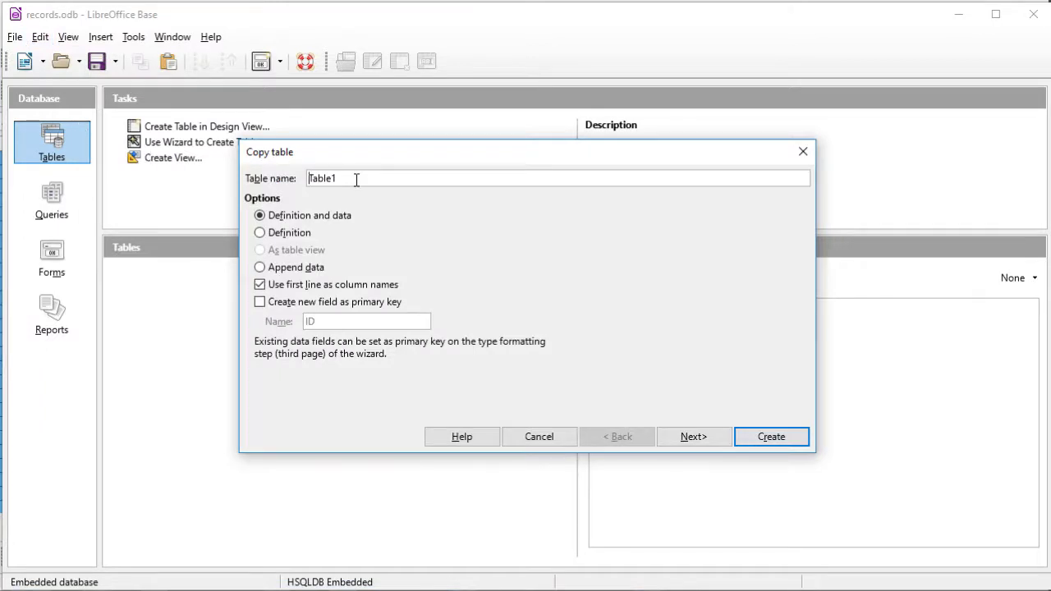
drag(357, 178, 305, 179)
text(tbl_records)
click(687, 438)
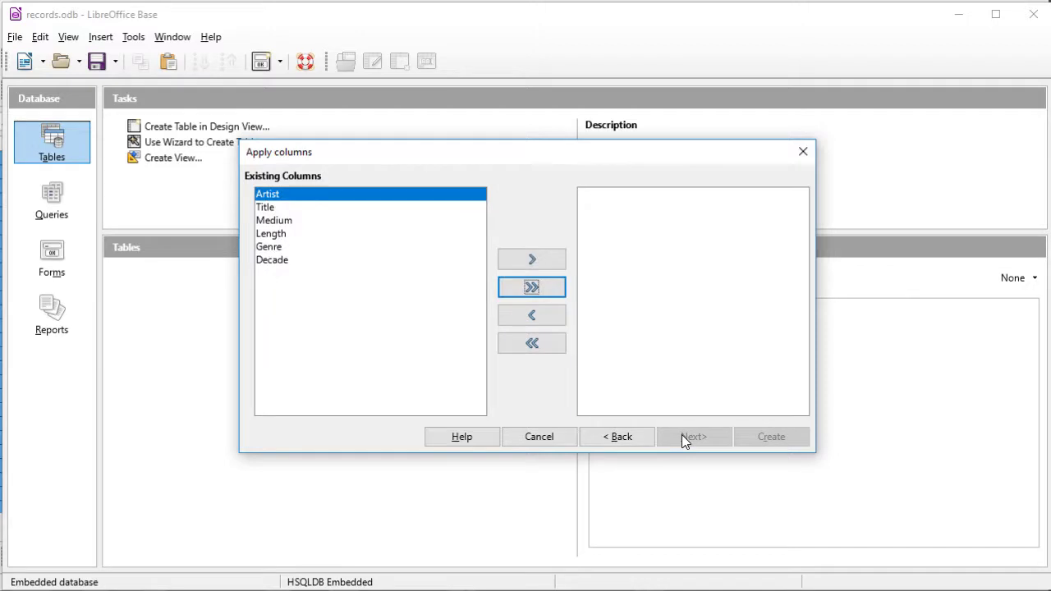
click(538, 294)
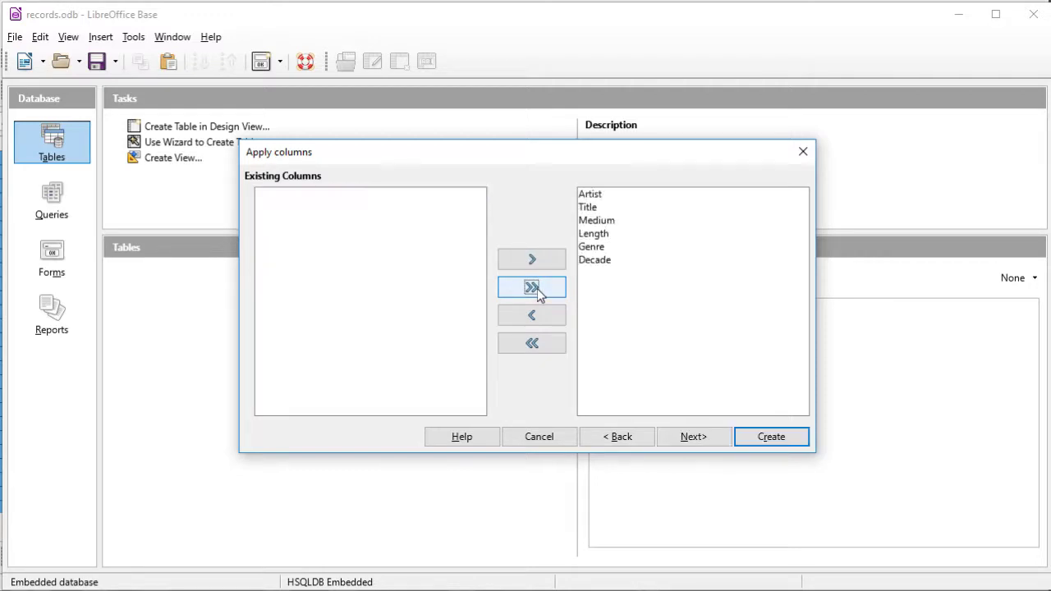
click(704, 441)
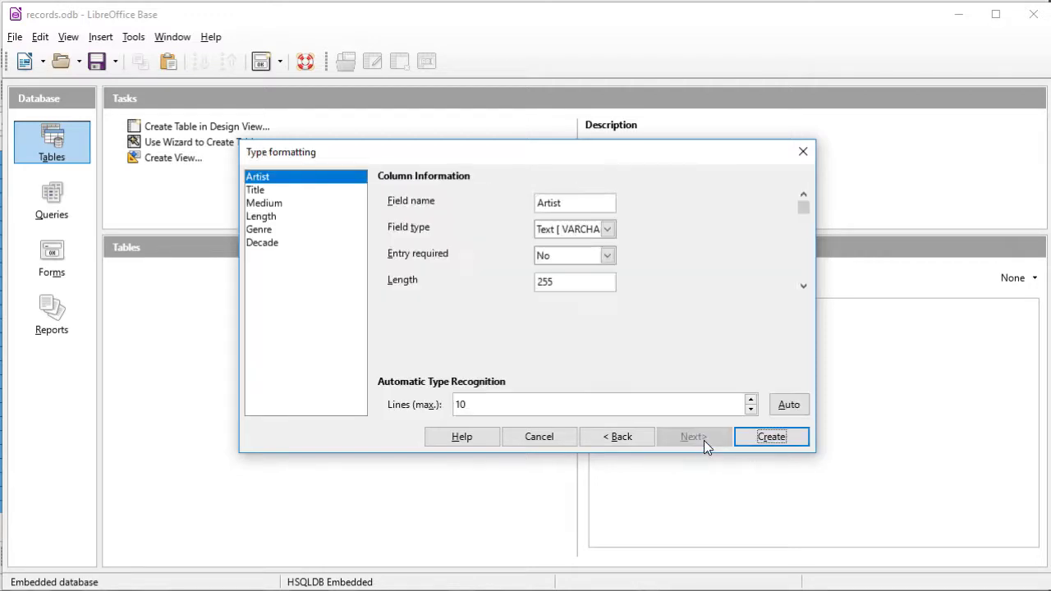
Check the type formatting of the columns from Title to Decade and create the table with a primary key
click(273, 189)
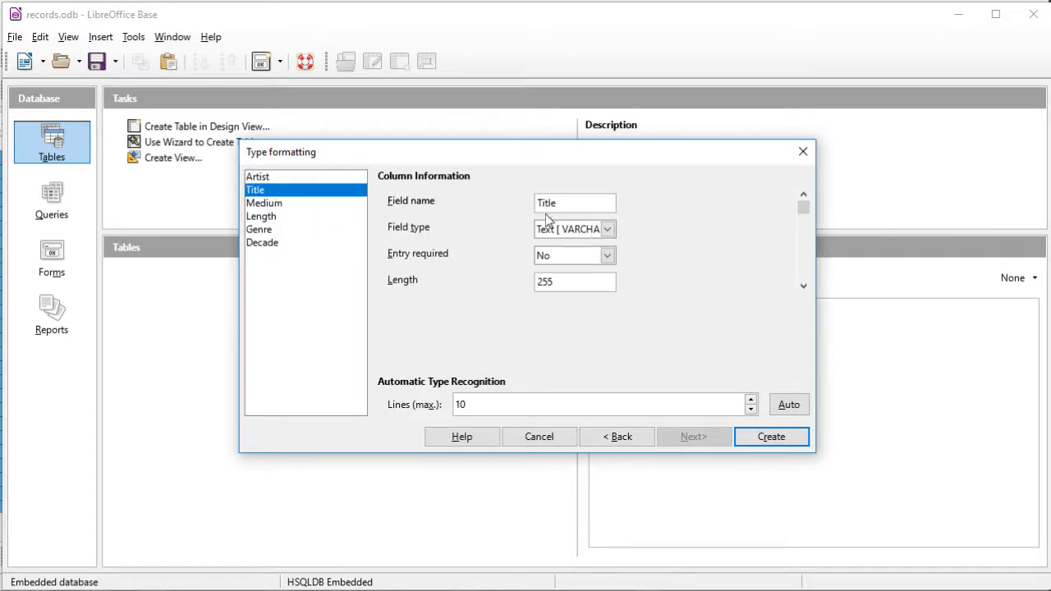
click(264, 203)
click(269, 217)
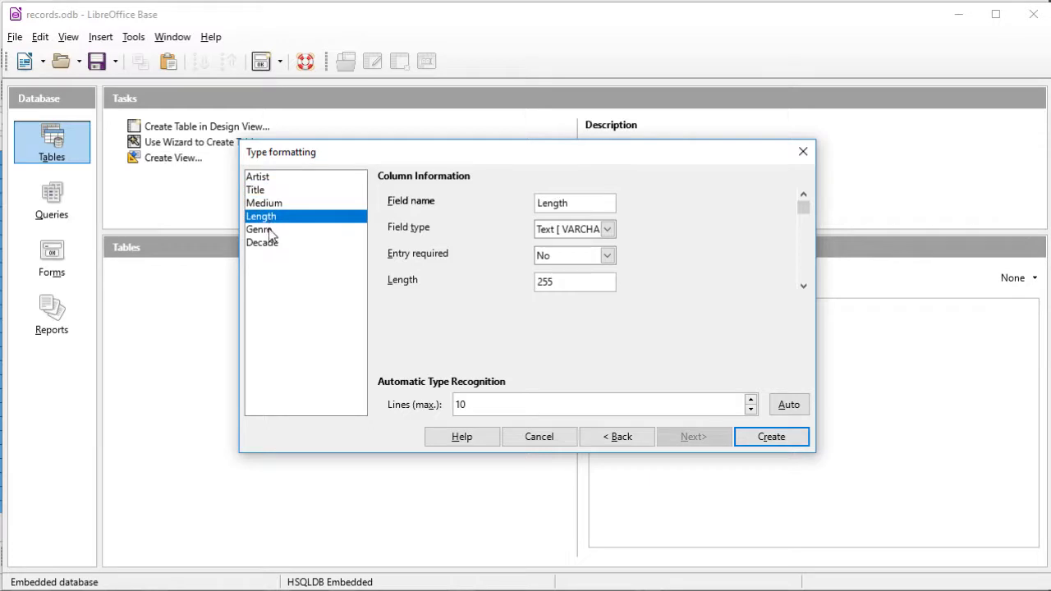
click(270, 231)
click(271, 244)
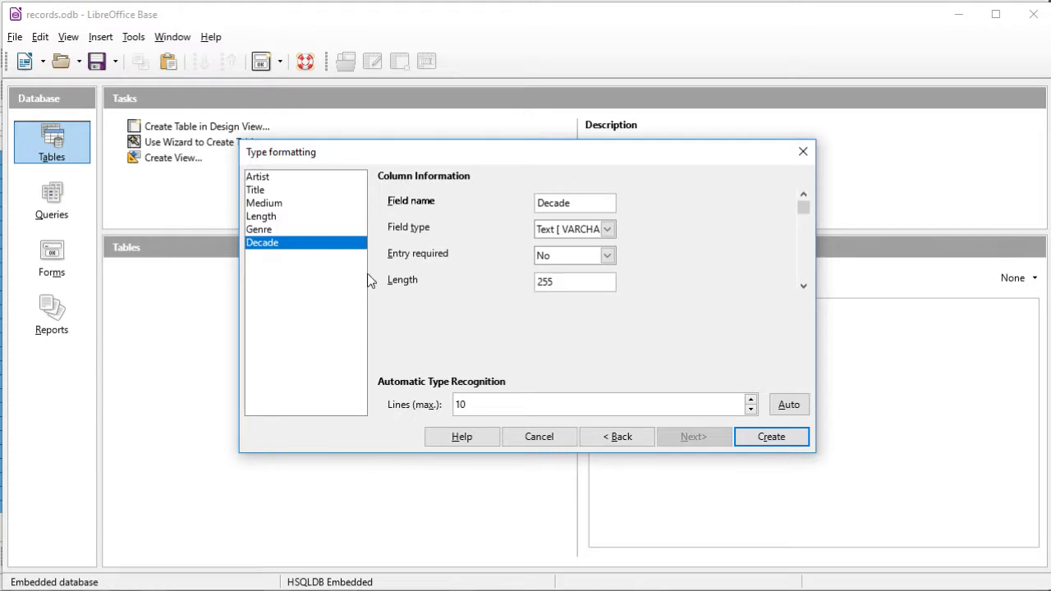
click(267, 218)
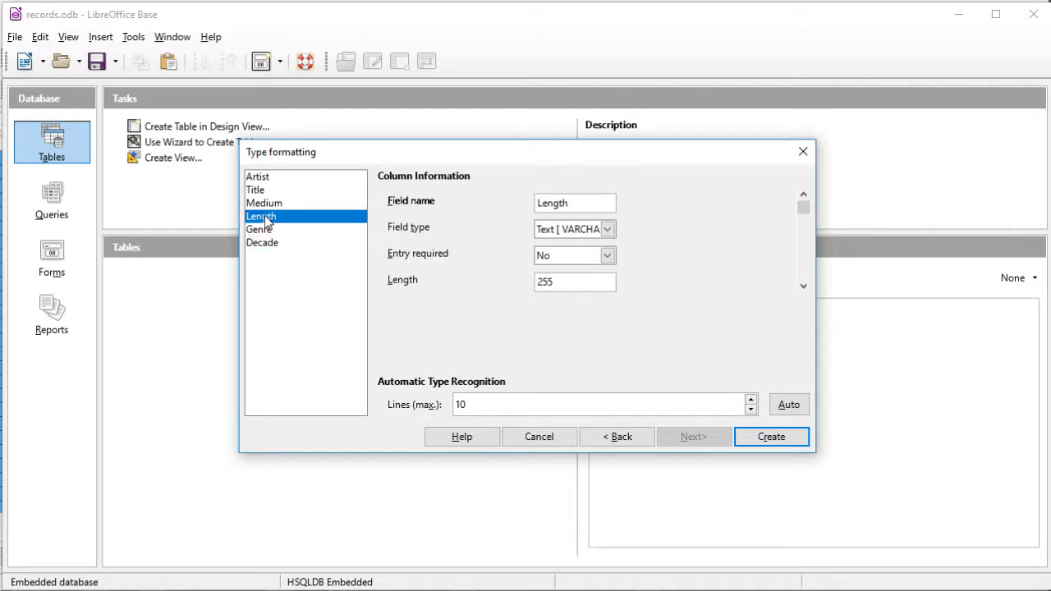
click(268, 207)
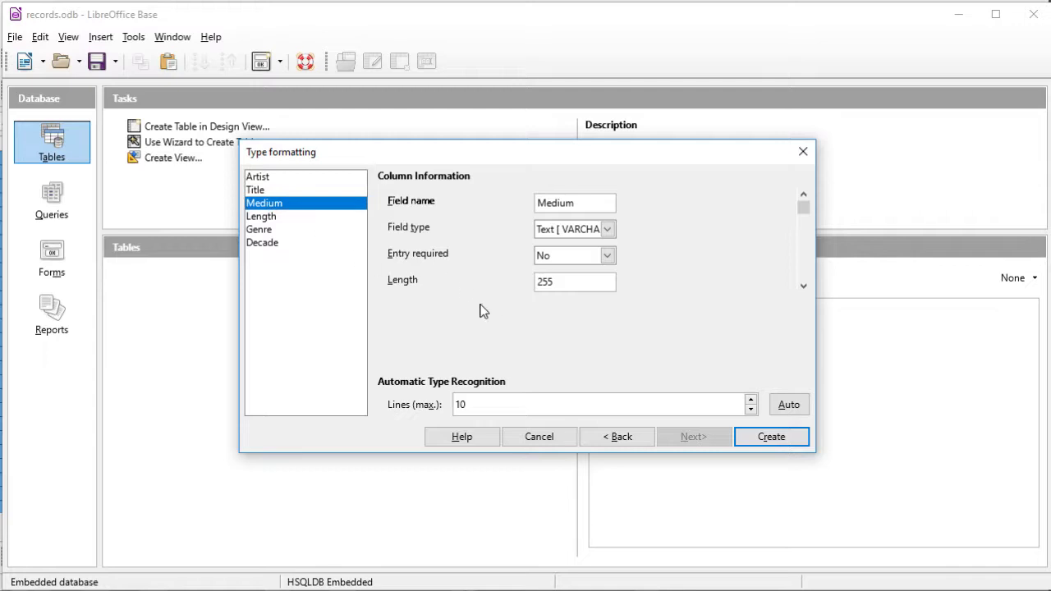
click(788, 441)
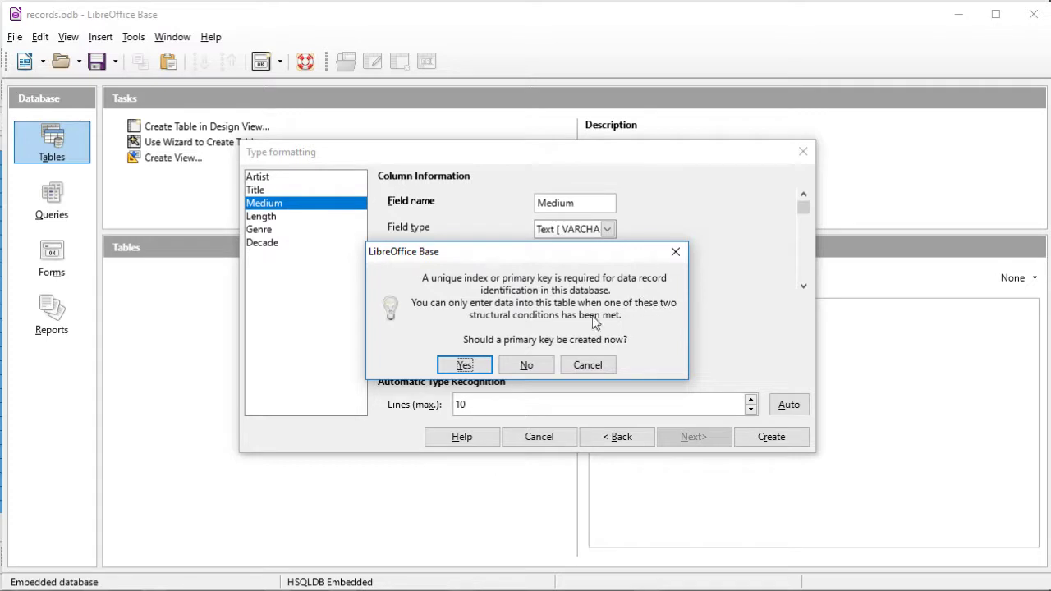
click(456, 361)
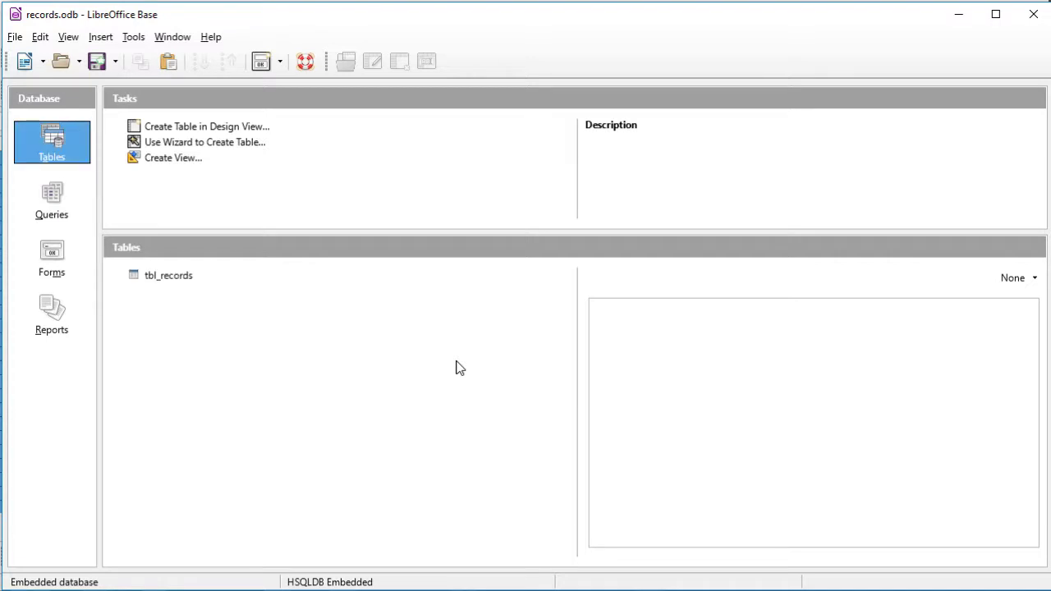
Open the tbl_records table's data and fit its window fully on the screen
click(169, 276)
double_click(173, 280)
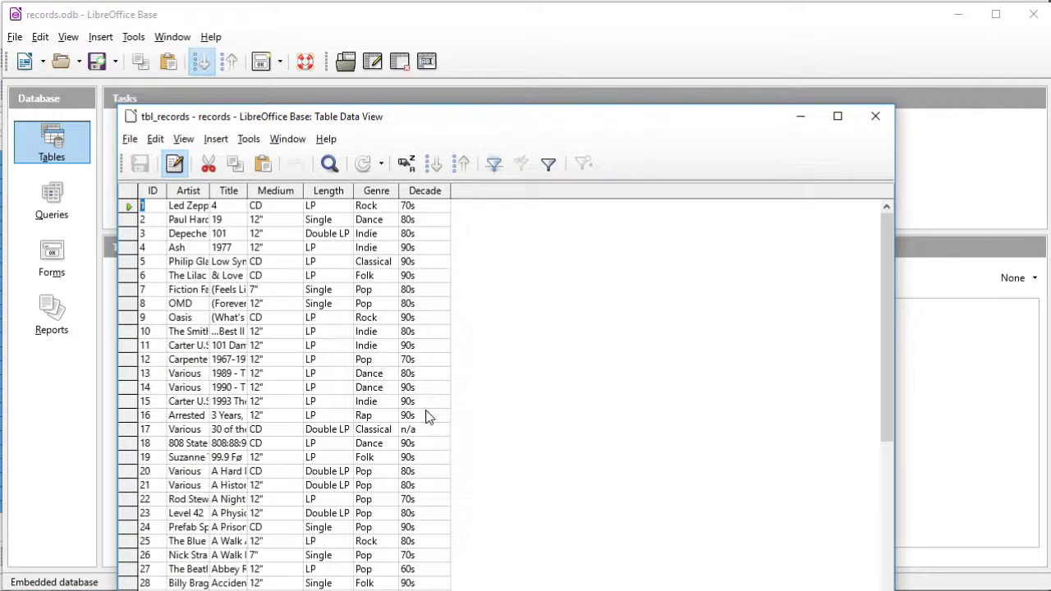
drag(462, 120, 458, 25)
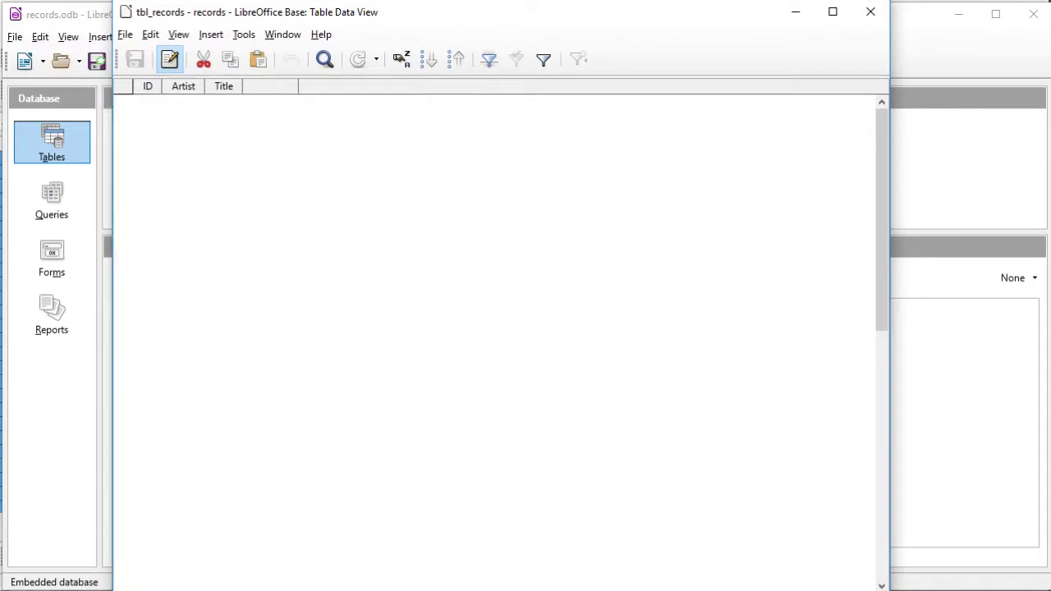
mouse_move(555, 589)
mouse_down()
mouse_move(556, 559)
mouse_move(540, 564)
mouse_up()
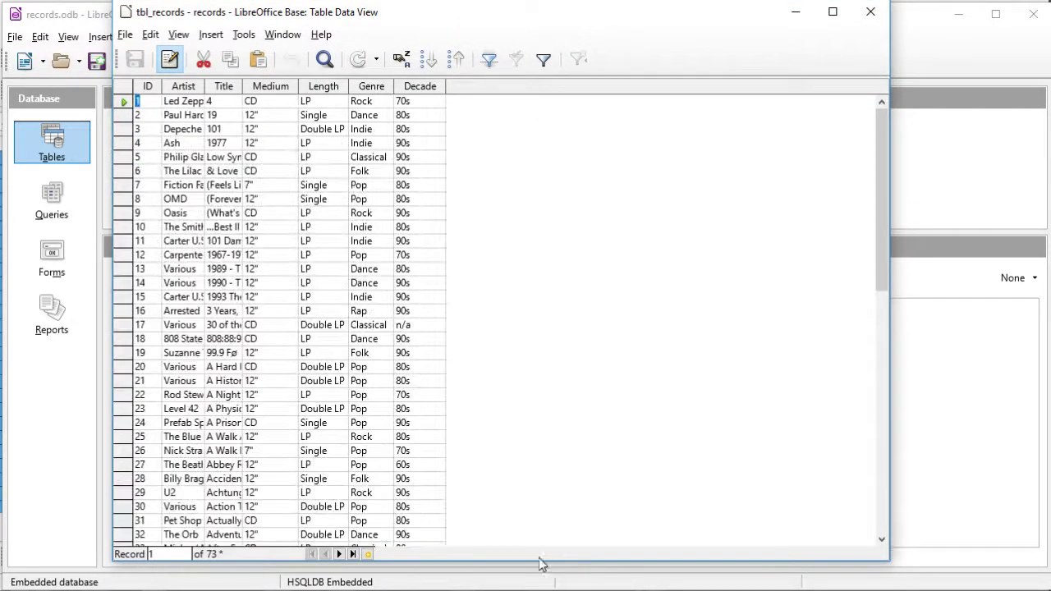
Look through the imported records in tbl_records
scroll(463, 496, down, 4)
scroll(462, 496, down, 20)
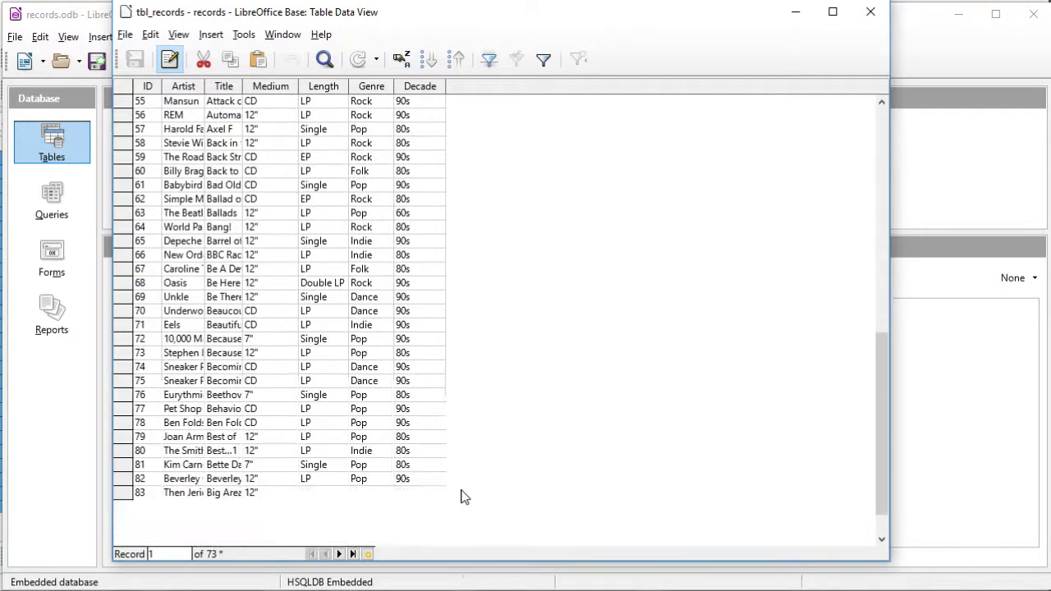
scroll(462, 496, down, 20)
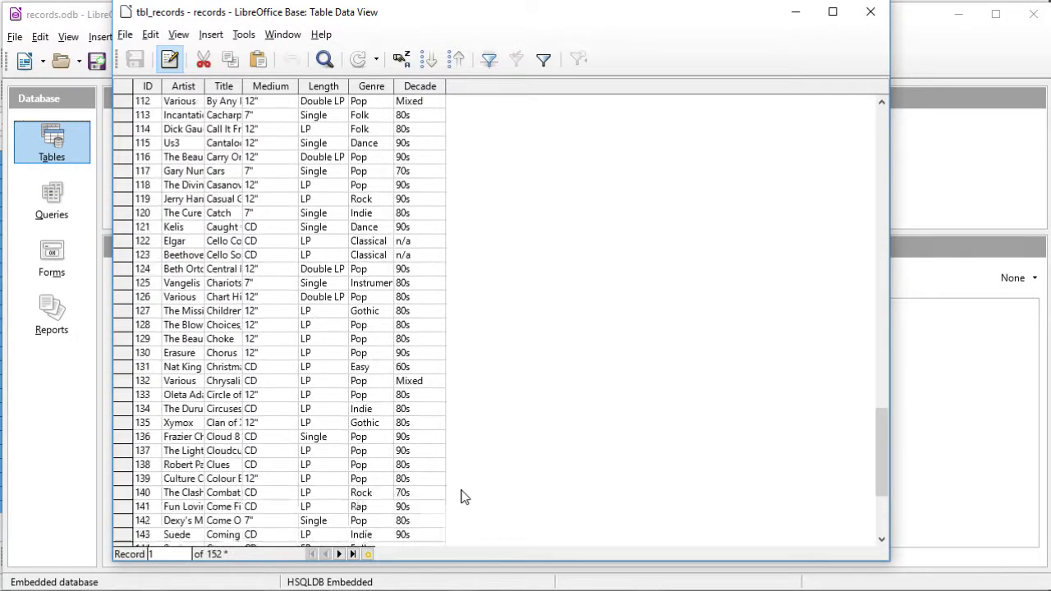
scroll(463, 496, down, 9)
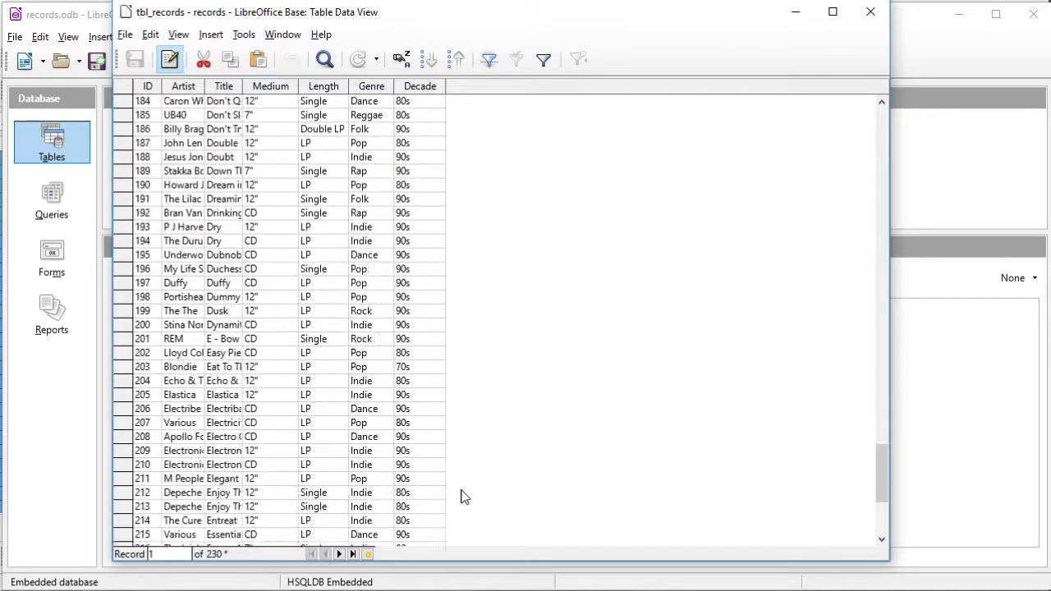
scroll(462, 496, down, 20)
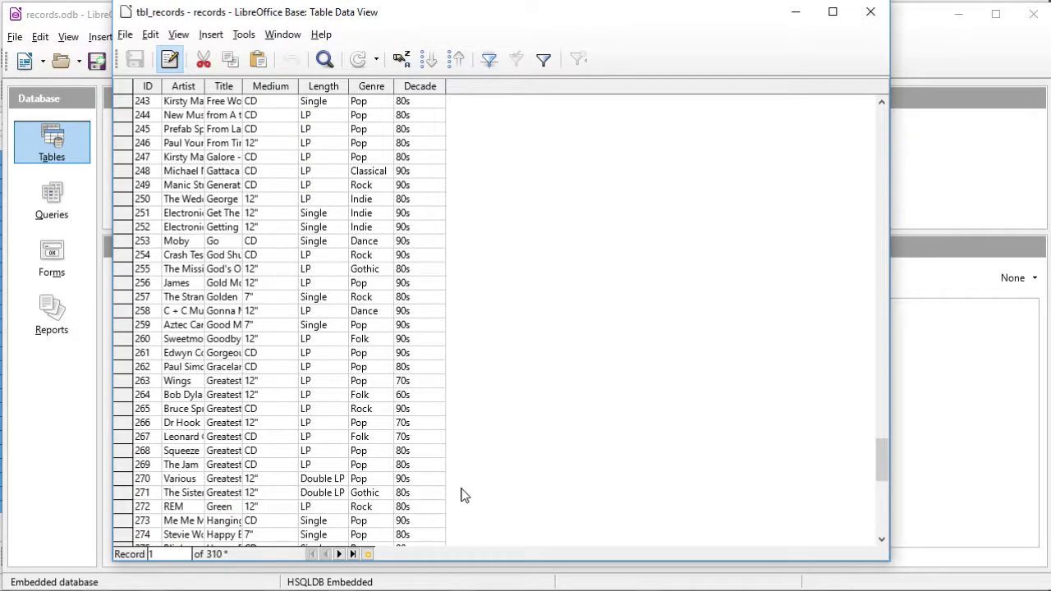
scroll(462, 496, down, 19)
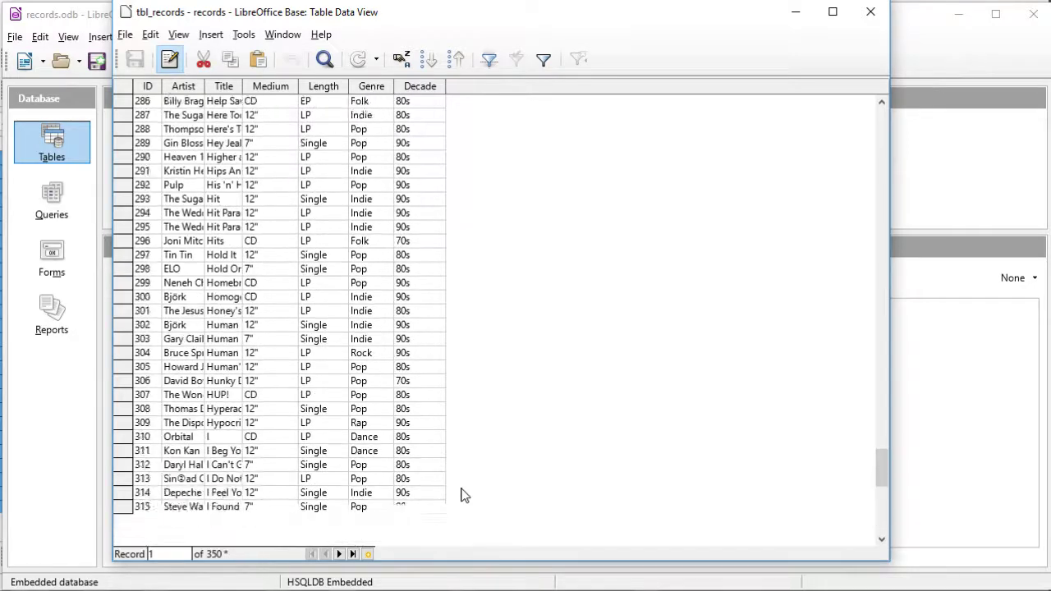
scroll(466, 492, down, 15)
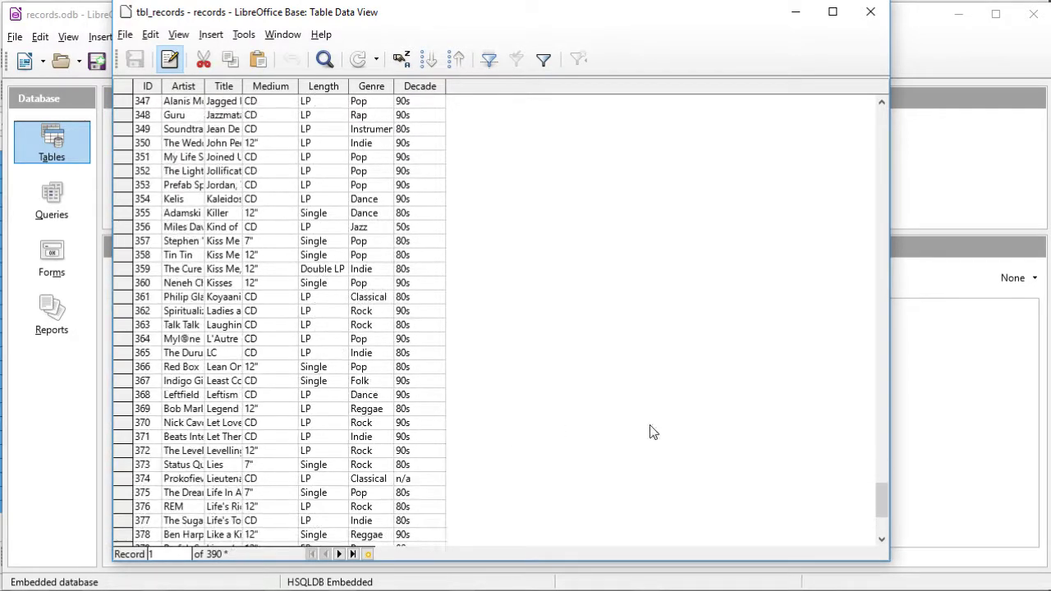
Return to the first record and widen the Artist column to fit its contents
drag(878, 497, 876, 89)
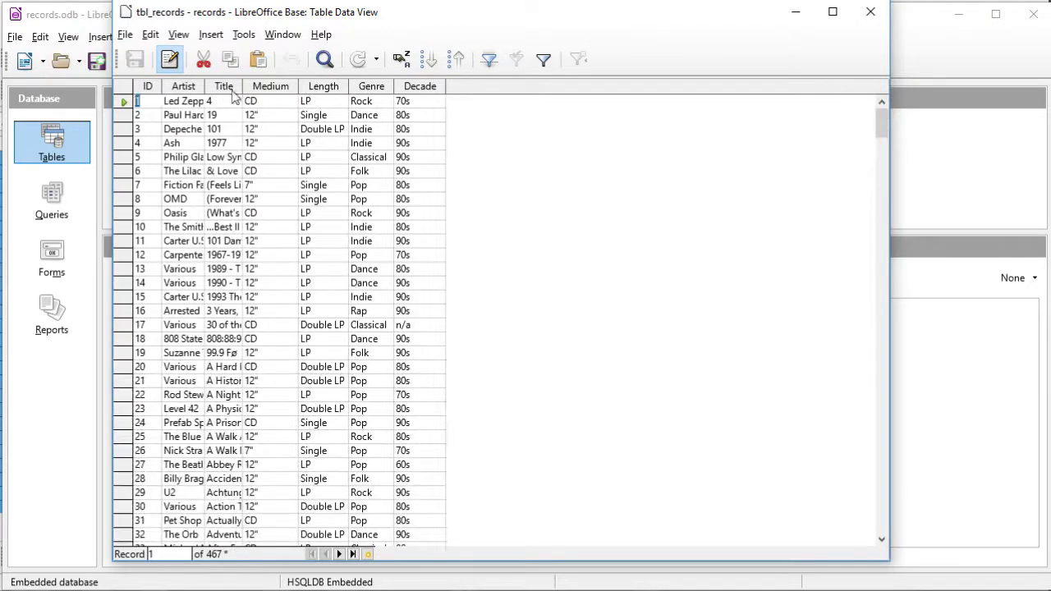
double_click(204, 85)
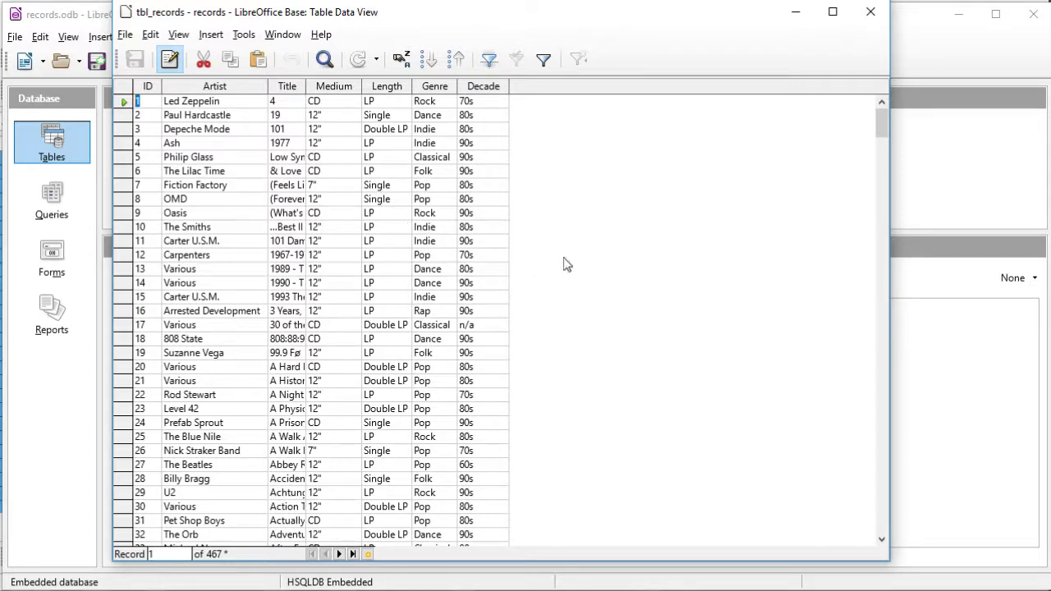
AutoFilter the records by length Single, decade 80s and genre Folk, and clear all the filters again
click(376, 186)
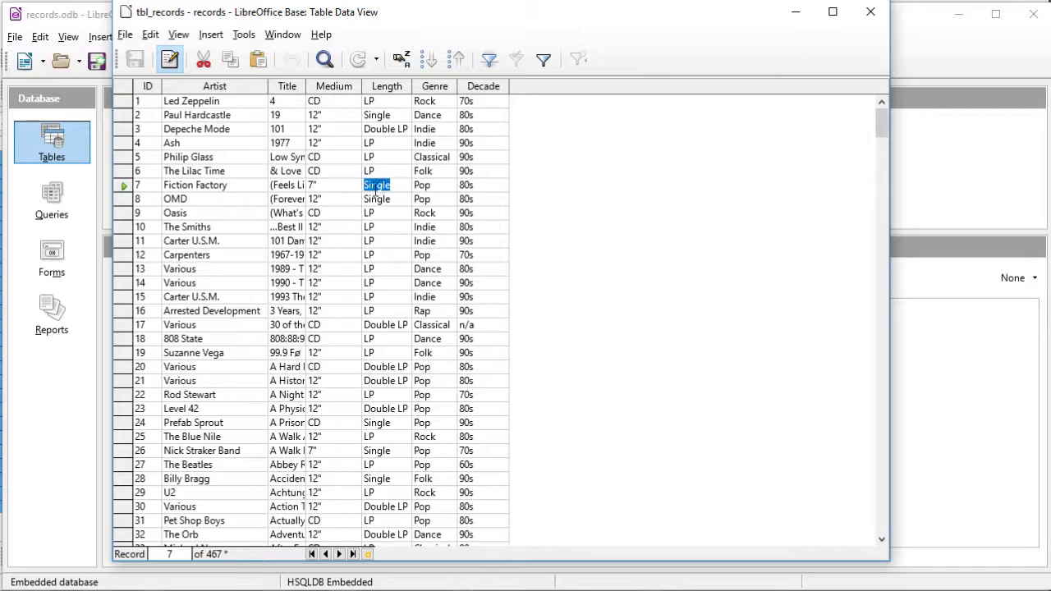
click(489, 61)
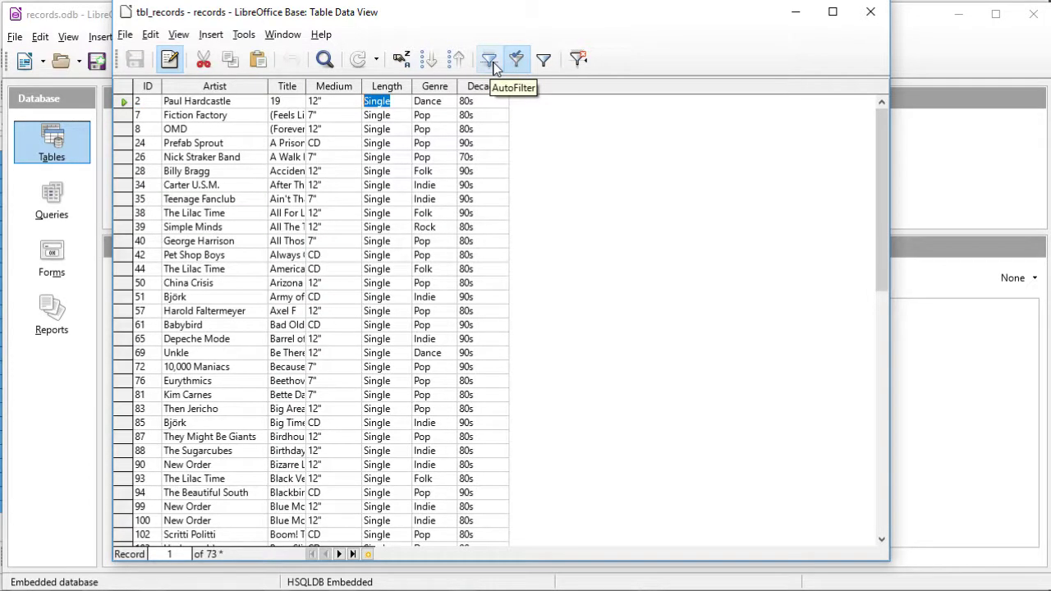
click(479, 255)
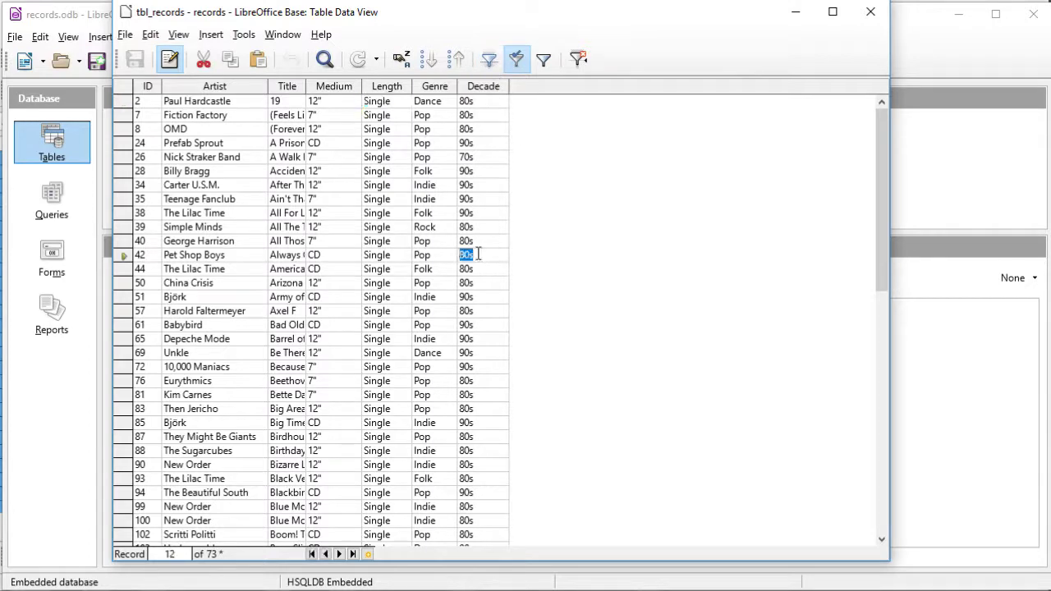
click(489, 60)
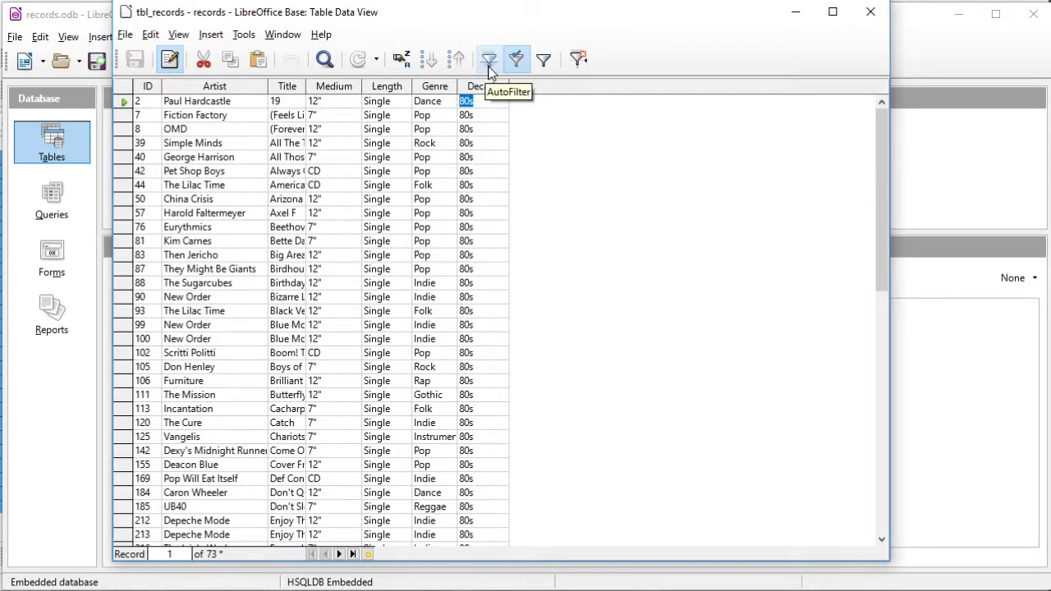
click(423, 186)
click(488, 61)
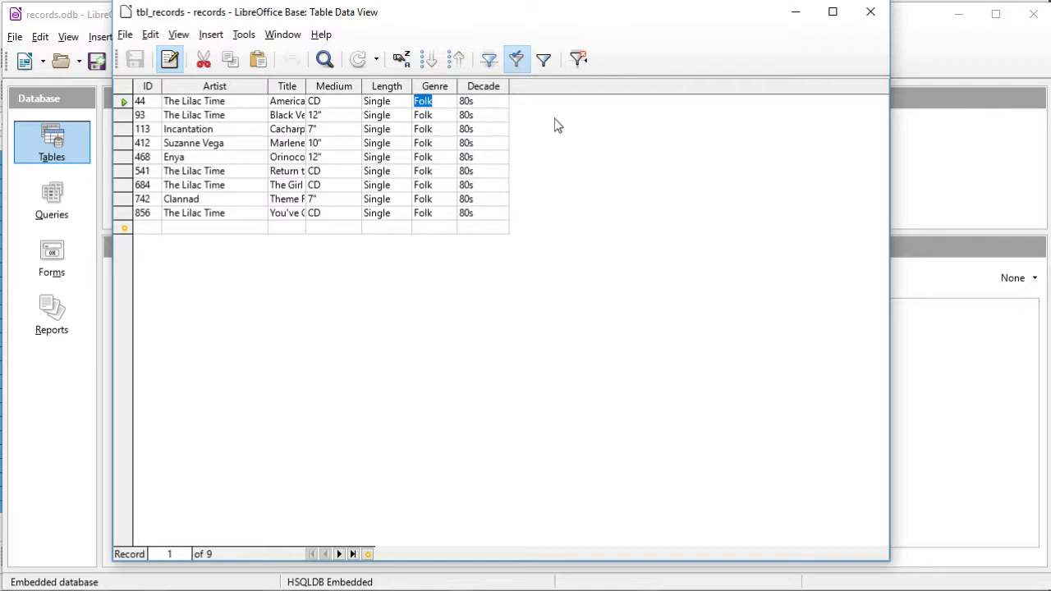
click(579, 63)
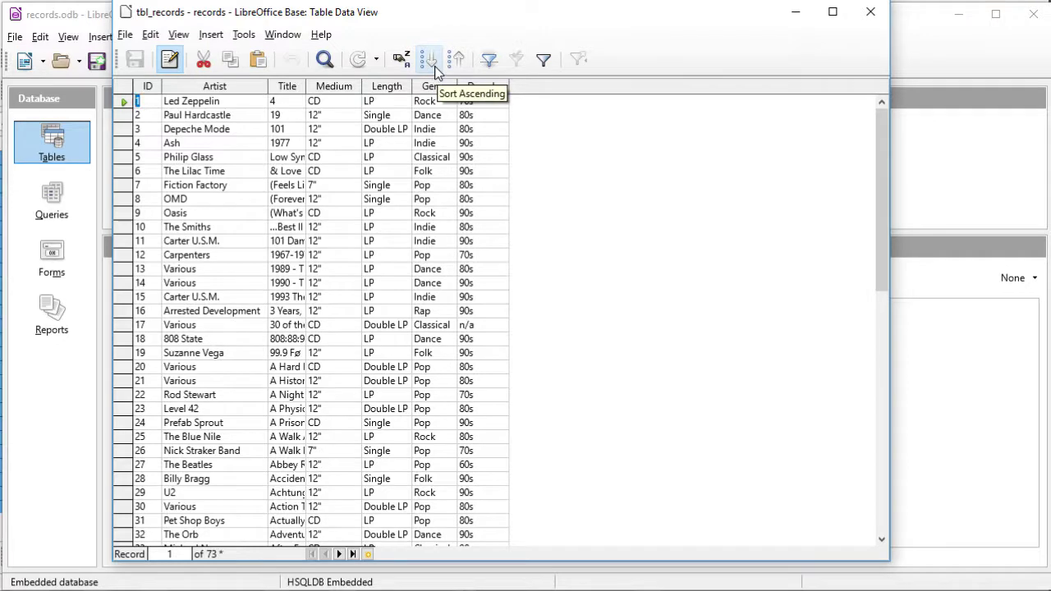
Sort the records by Artist in ascending order
click(217, 105)
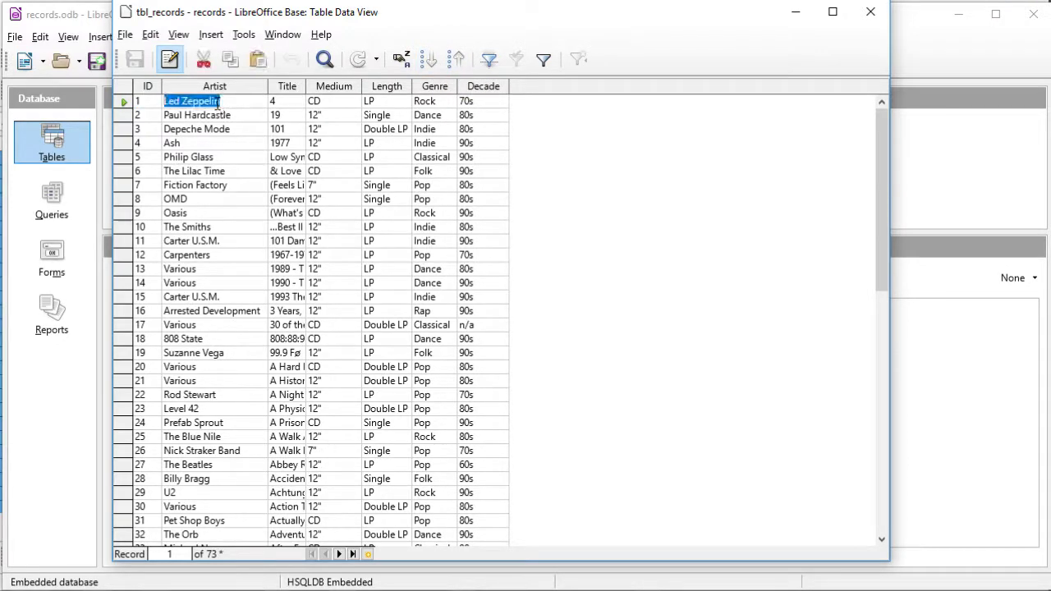
click(436, 60)
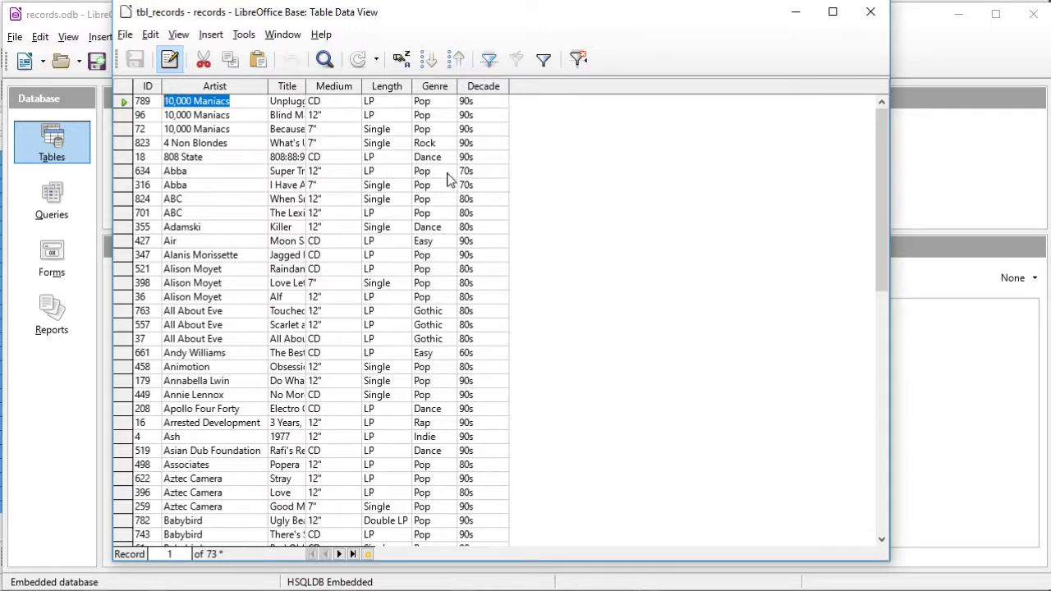
Set up a Standard Filter with the criteria Length = 'single' and Decade = '80s'
click(542, 64)
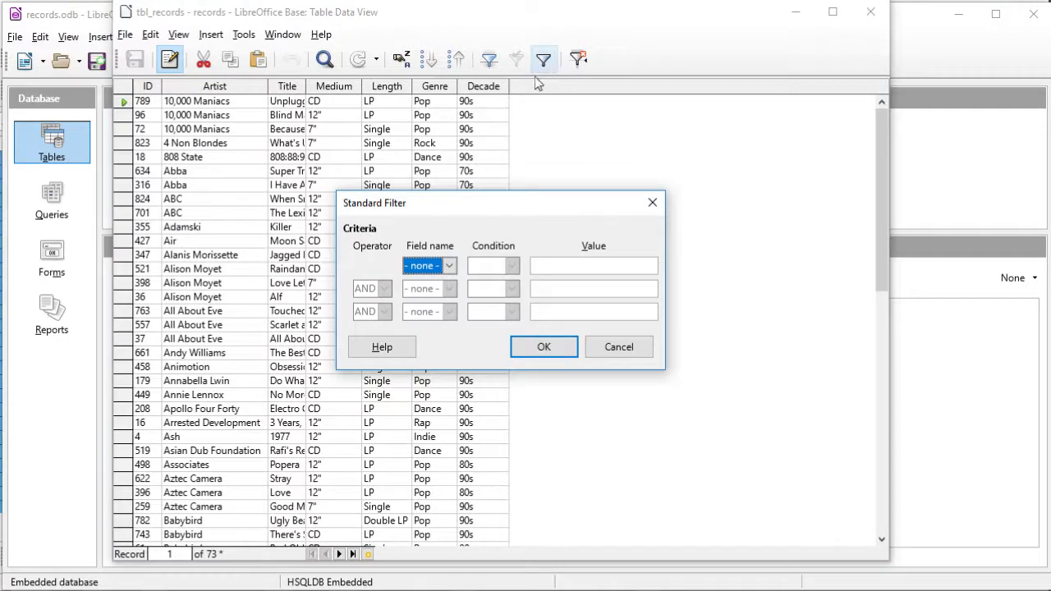
click(450, 267)
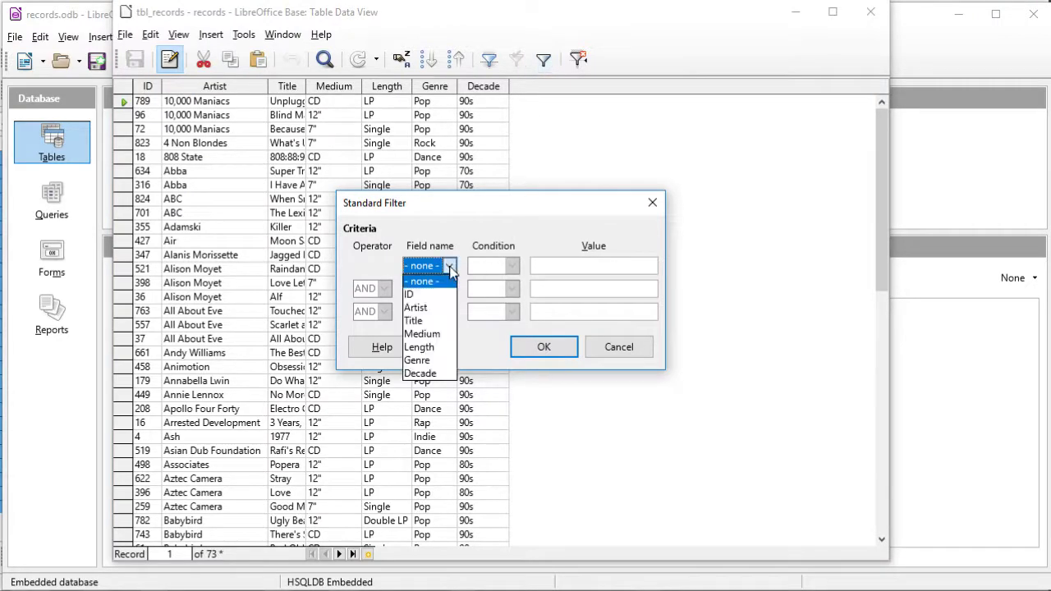
click(440, 347)
click(595, 265)
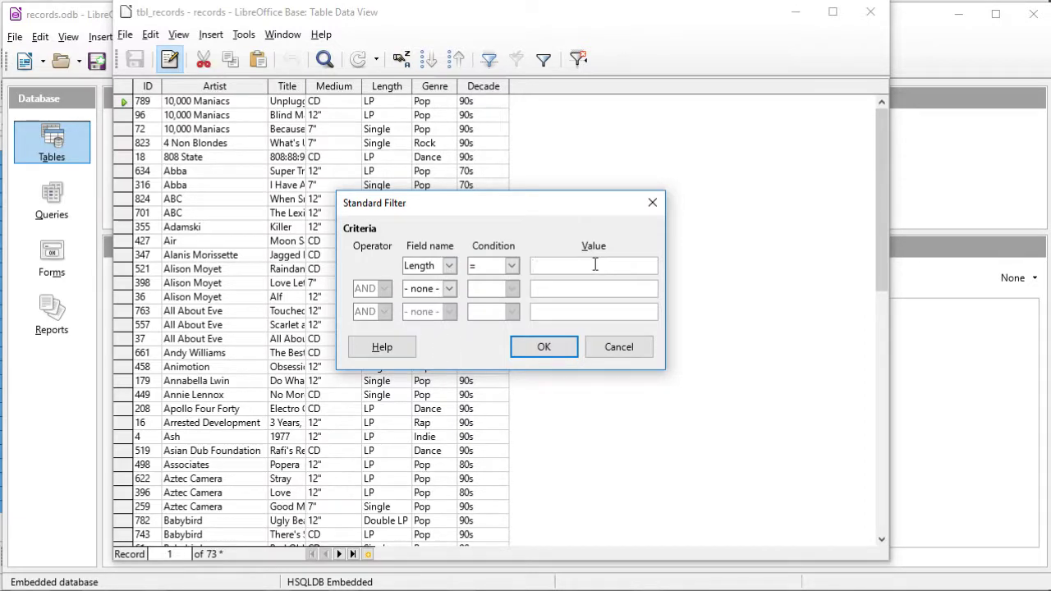
text(single)
click(432, 289)
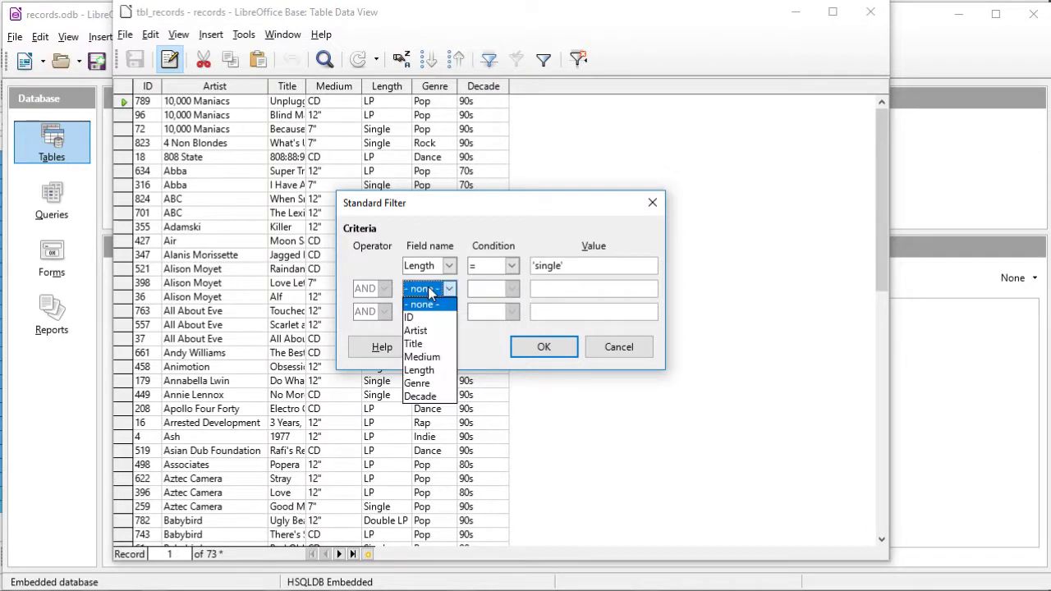
click(436, 396)
click(565, 286)
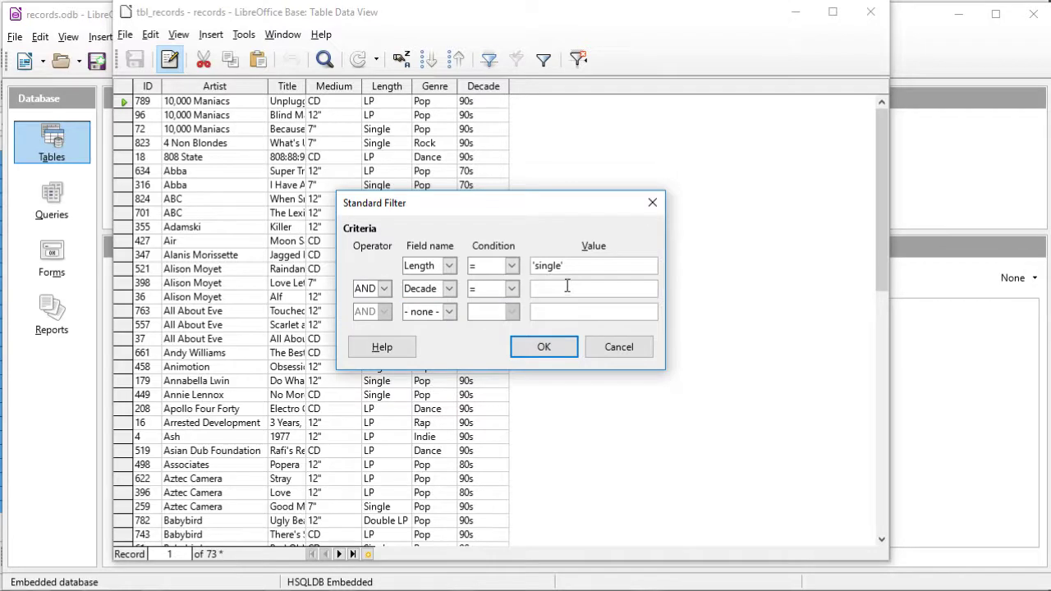
text(80s)
Try OR as the operator between the two filter criteria, set it back to AND and apply the filter
click(380, 290)
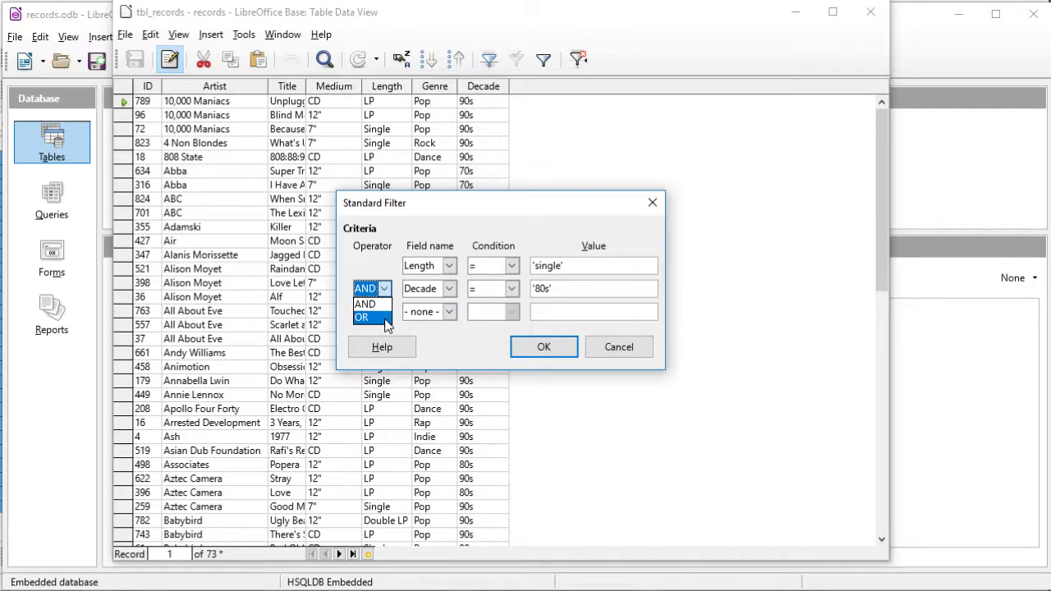
click(381, 318)
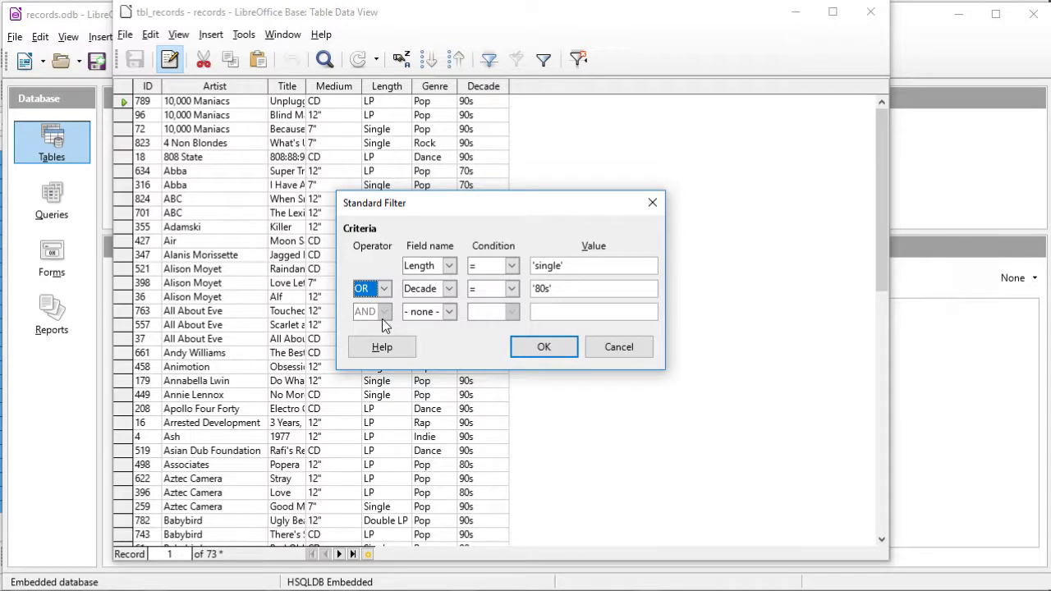
click(383, 290)
click(382, 305)
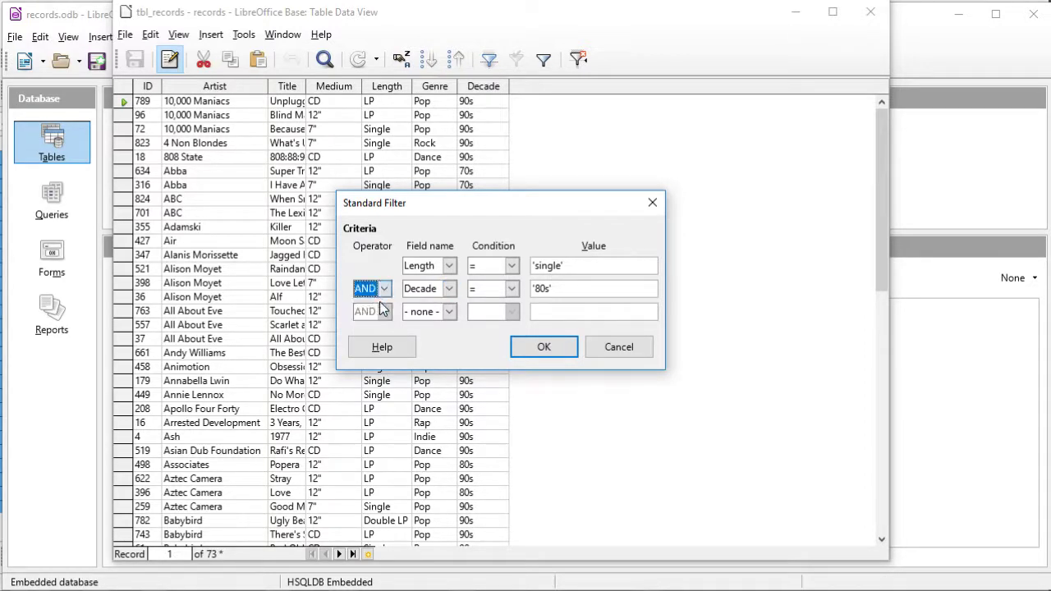
click(543, 348)
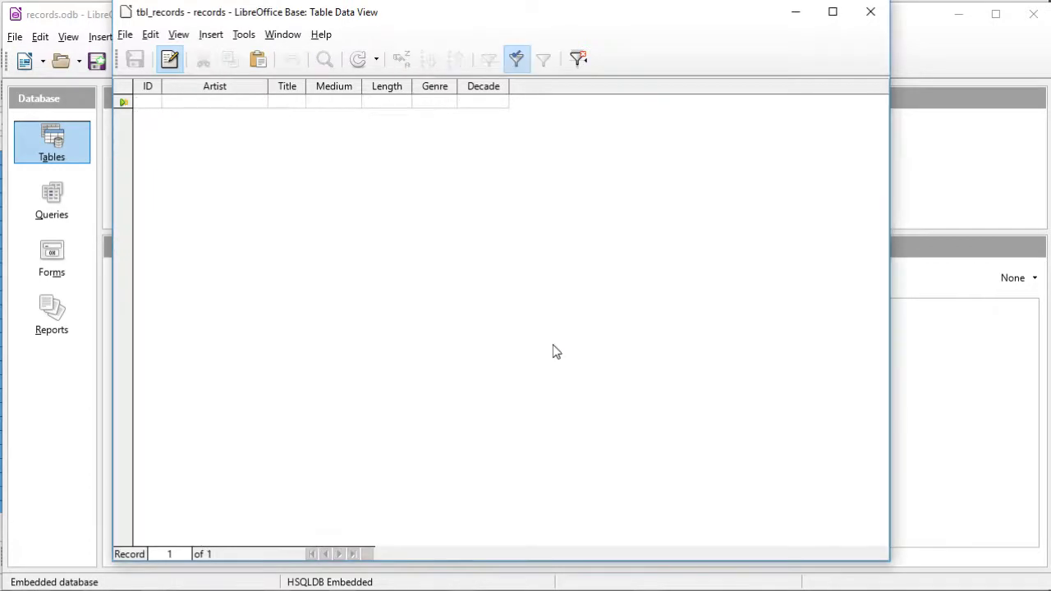
Clear the current filter and start a new Standard Filter with the first criterion Length = 'Single'
click(578, 59)
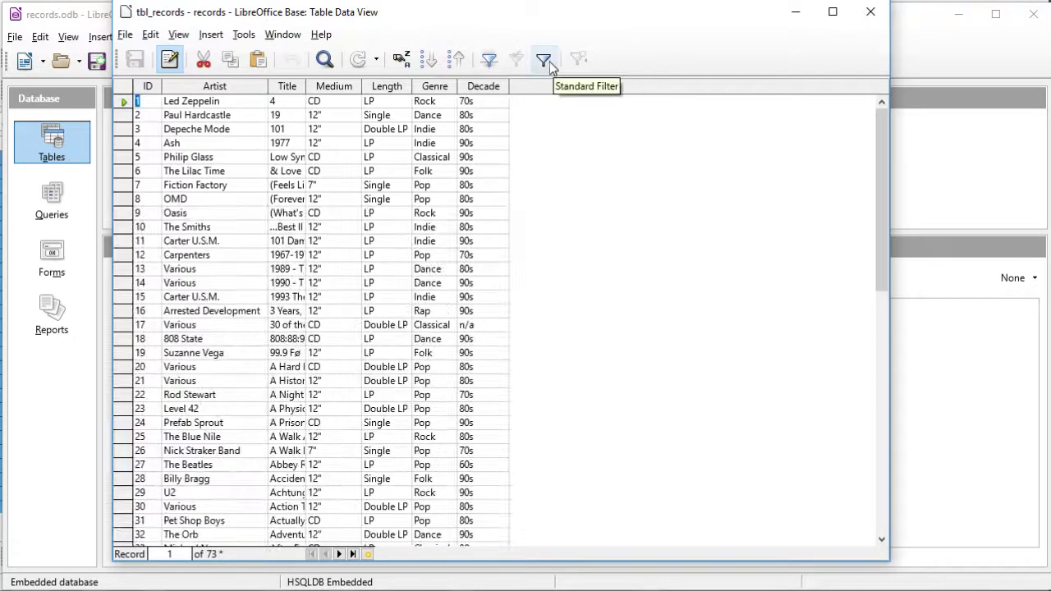
click(543, 60)
click(440, 264)
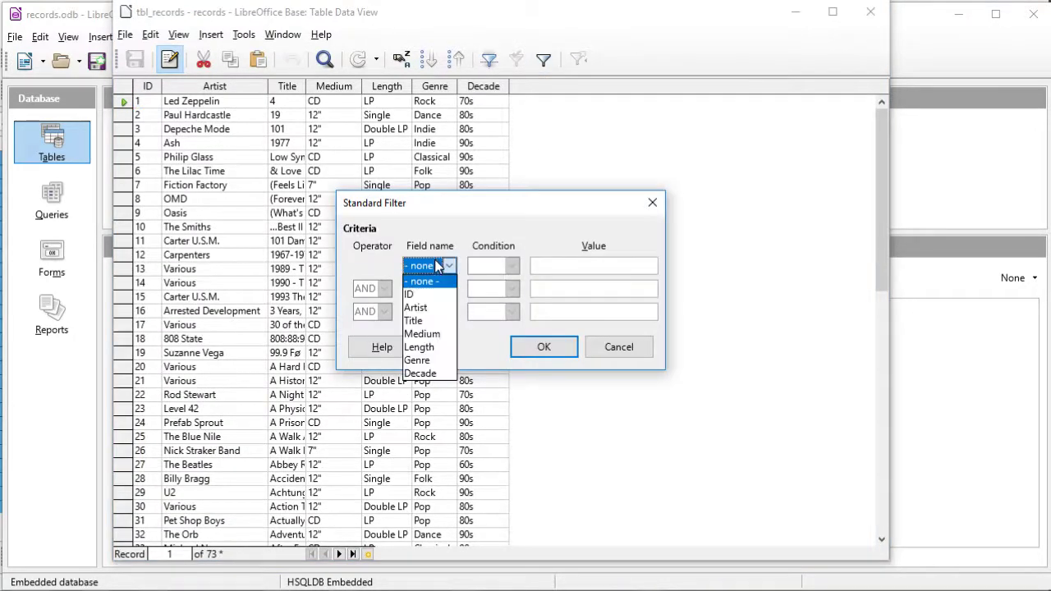
click(425, 347)
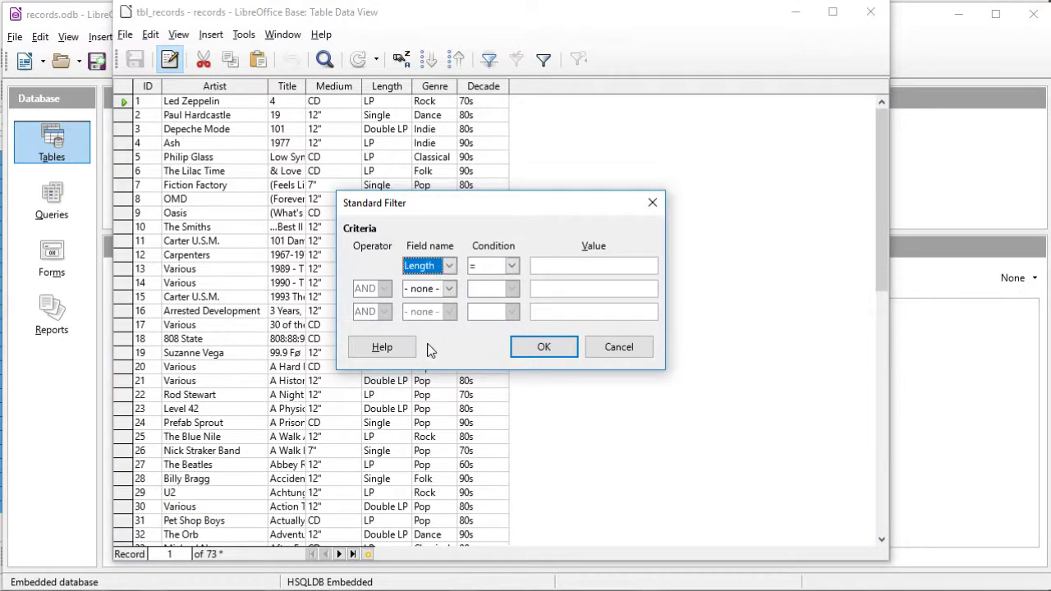
click(555, 266)
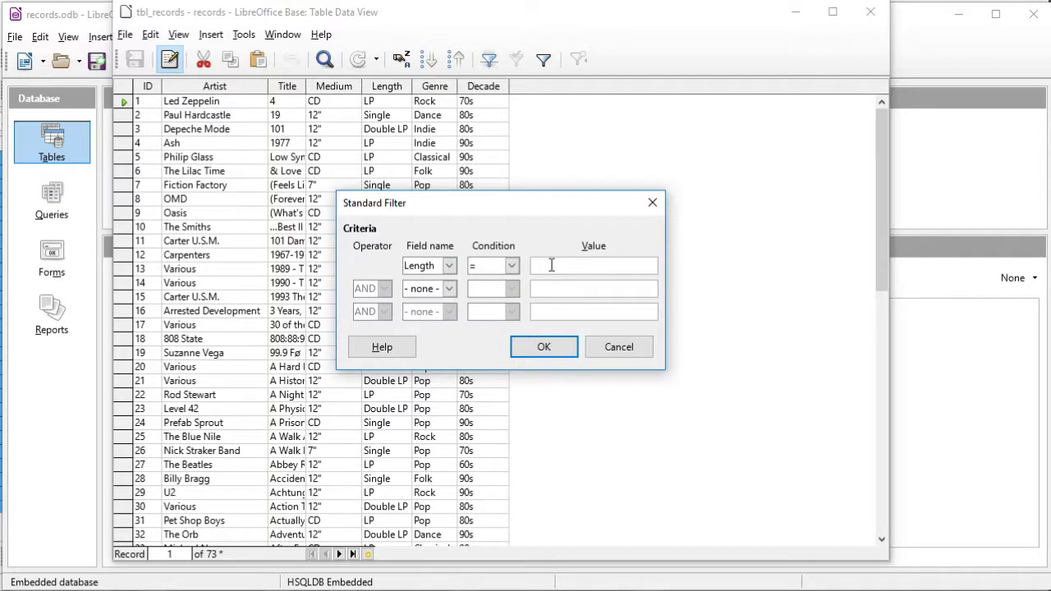
text(Single)
key(BackSpace)
key(BackSpace)
key(BackSpace)
key(BackSpace)
text(ngle)
Add the second filter criterion AND Decade = '80s', apply the filter and close the table
click(433, 292)
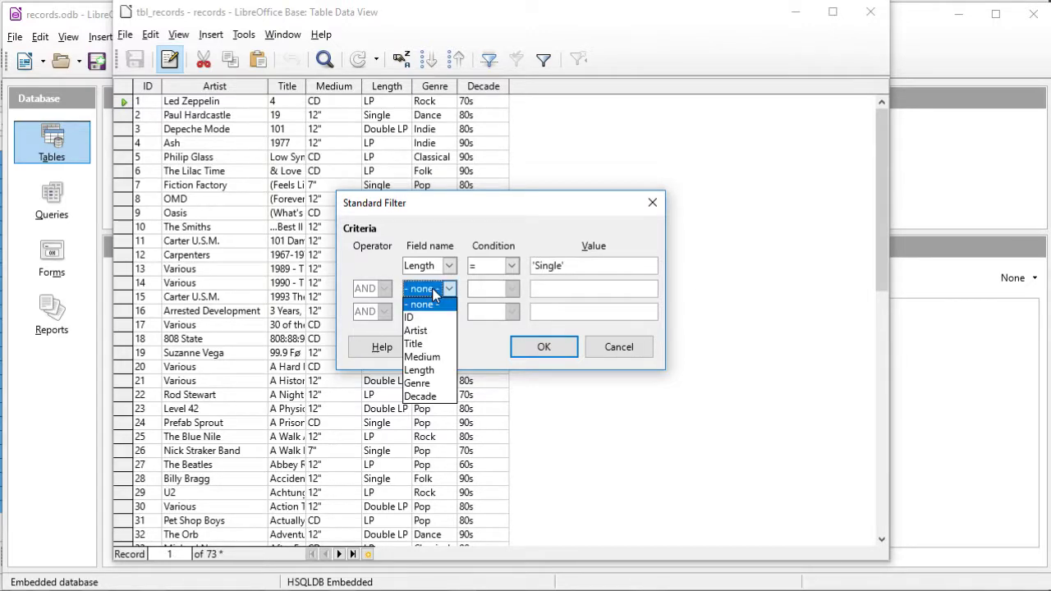
click(437, 371)
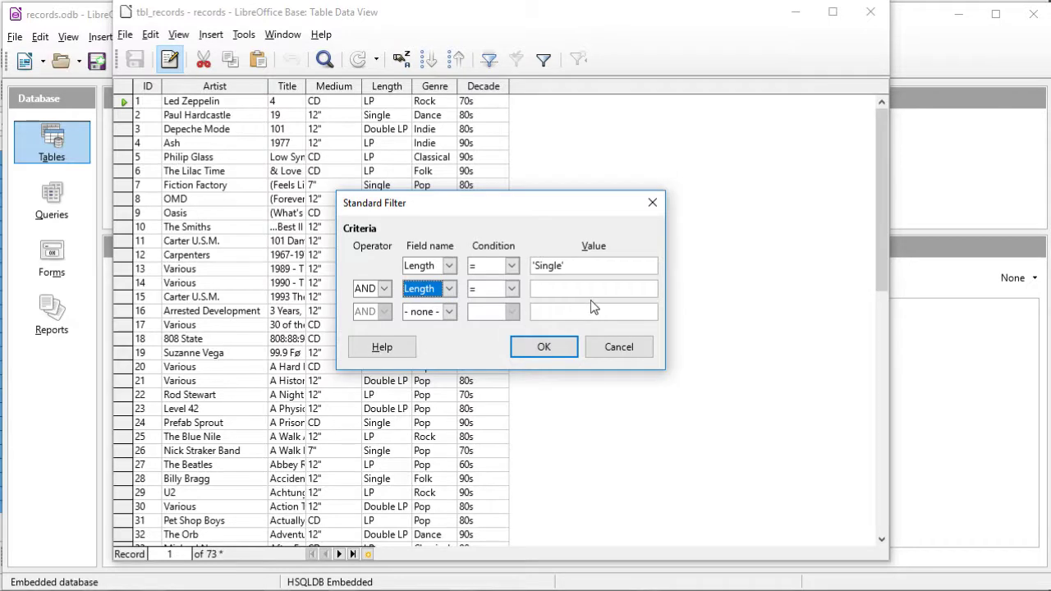
click(432, 291)
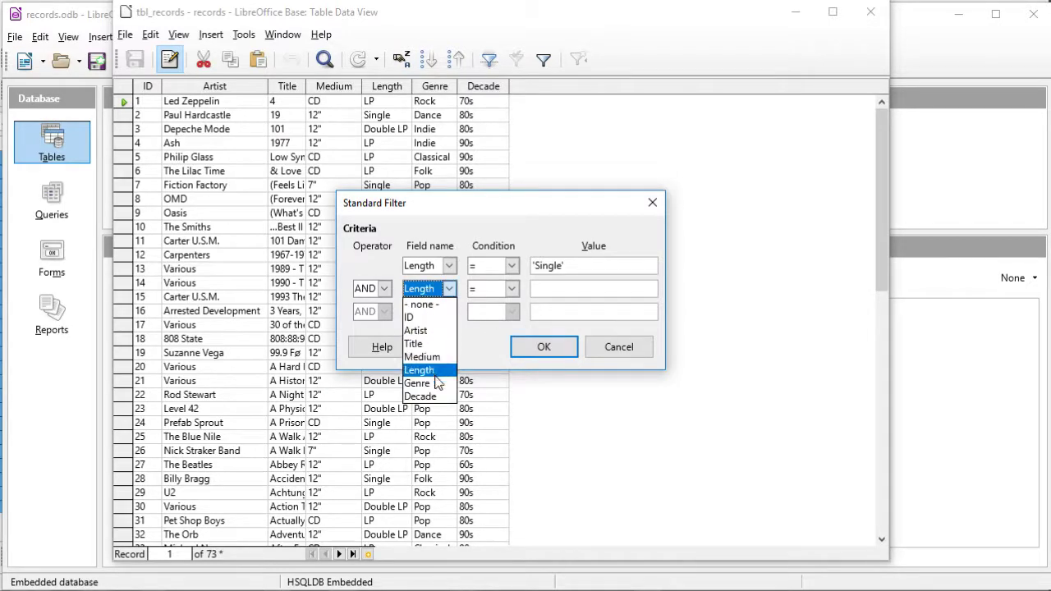
click(437, 397)
click(588, 288)
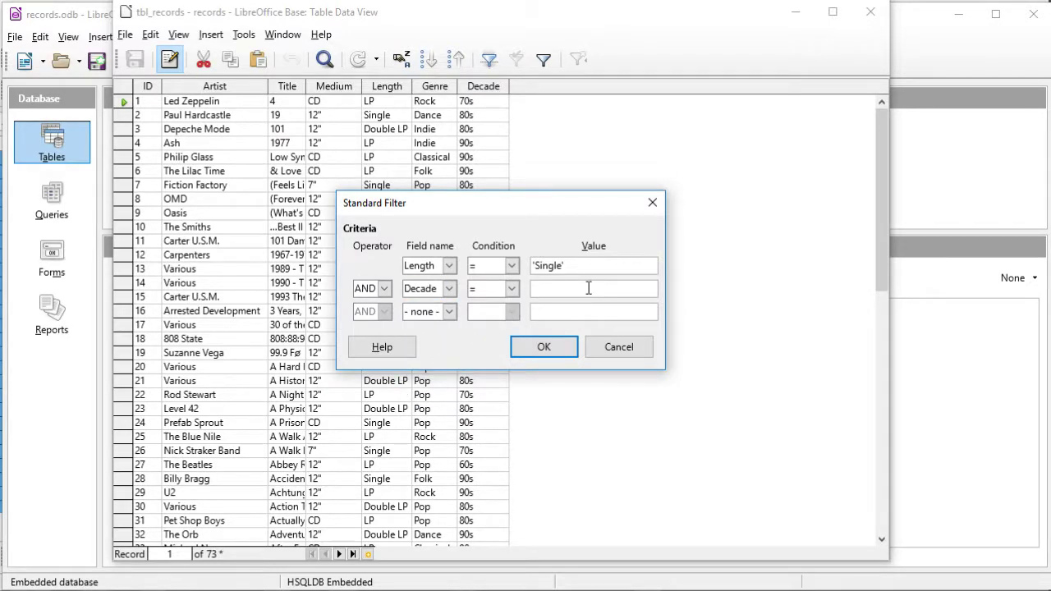
text(80s)
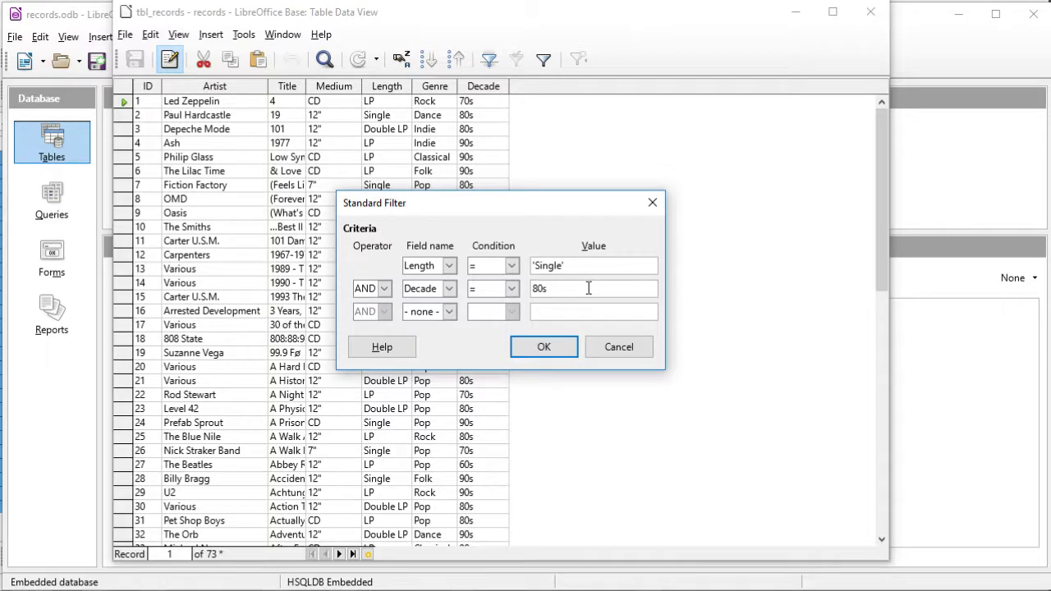
click(544, 348)
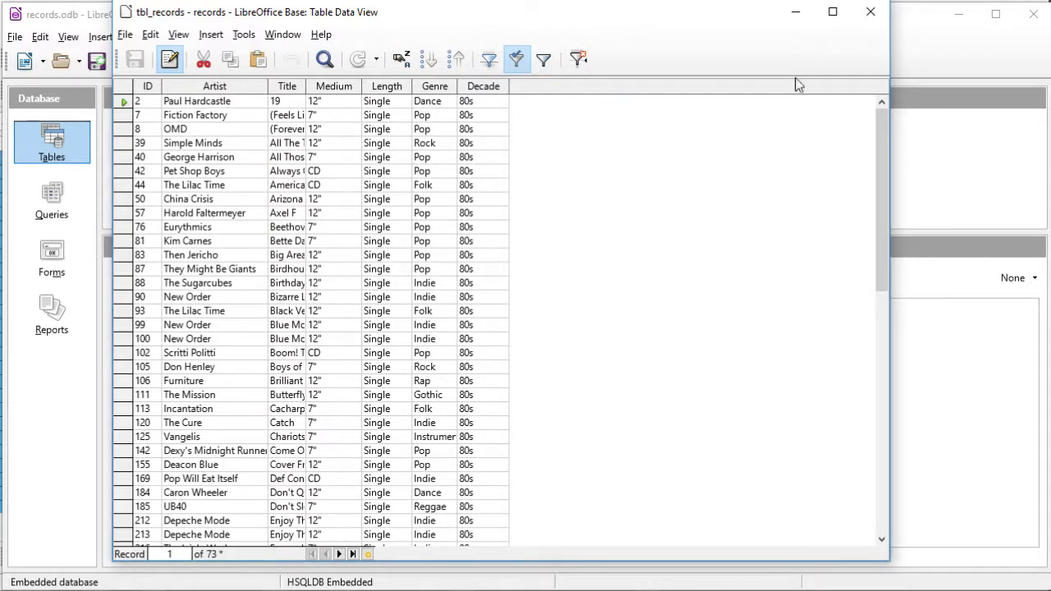
click(877, 16)
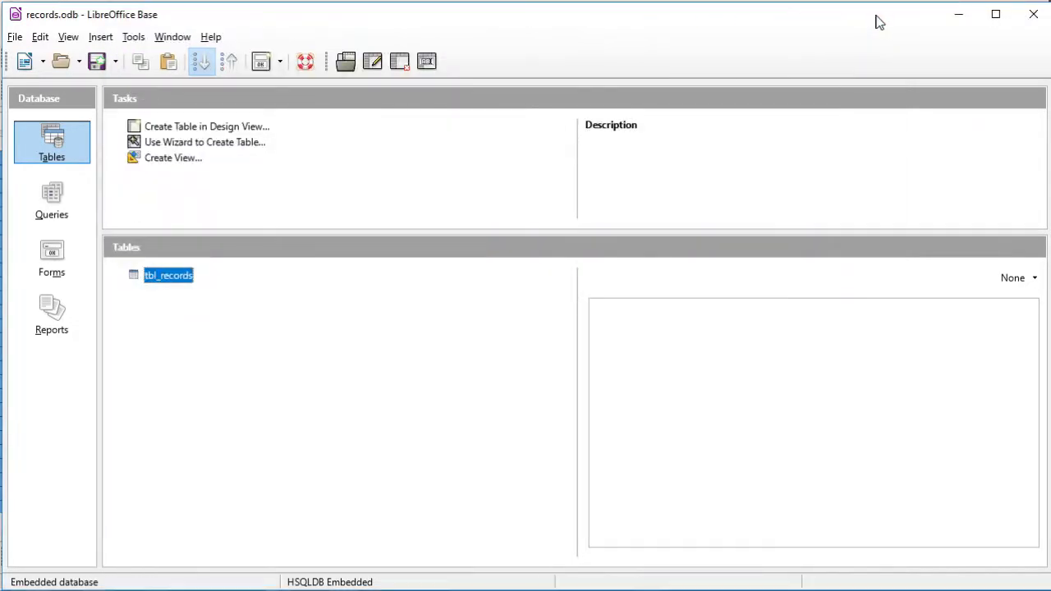
Create a query in Design View, add tbl_records to it, and enlarge the design grid and the table's field list
click(55, 204)
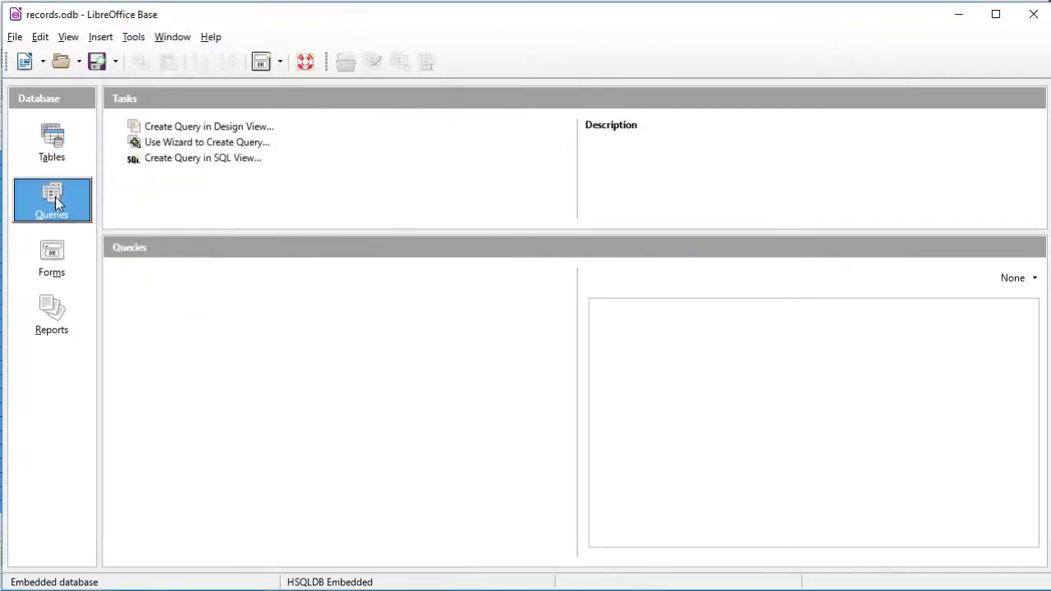
click(198, 127)
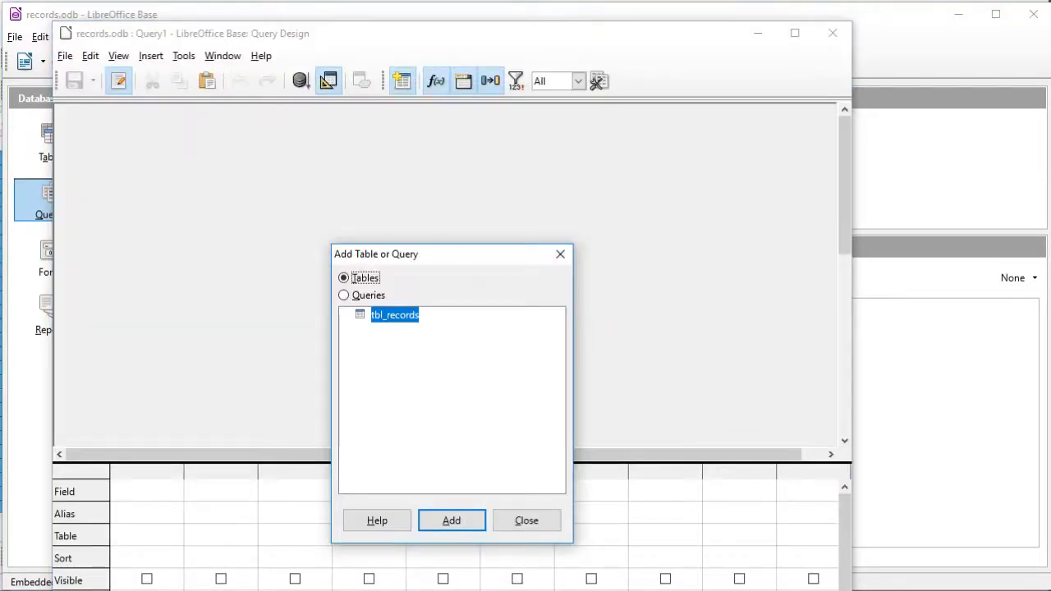
drag(446, 41, 453, 18)
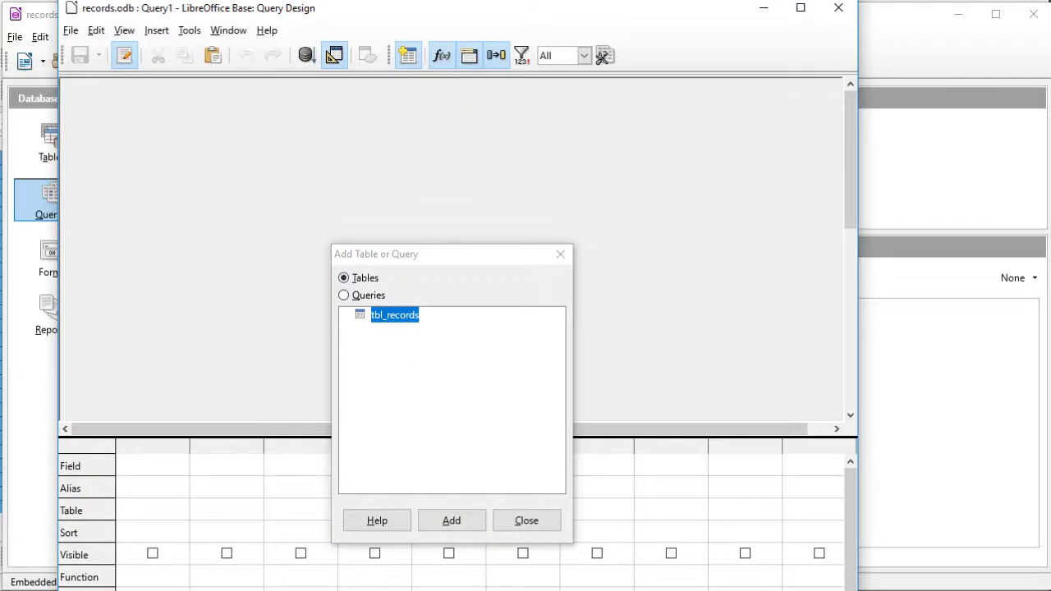
drag(414, 256, 550, 176)
double_click(534, 235)
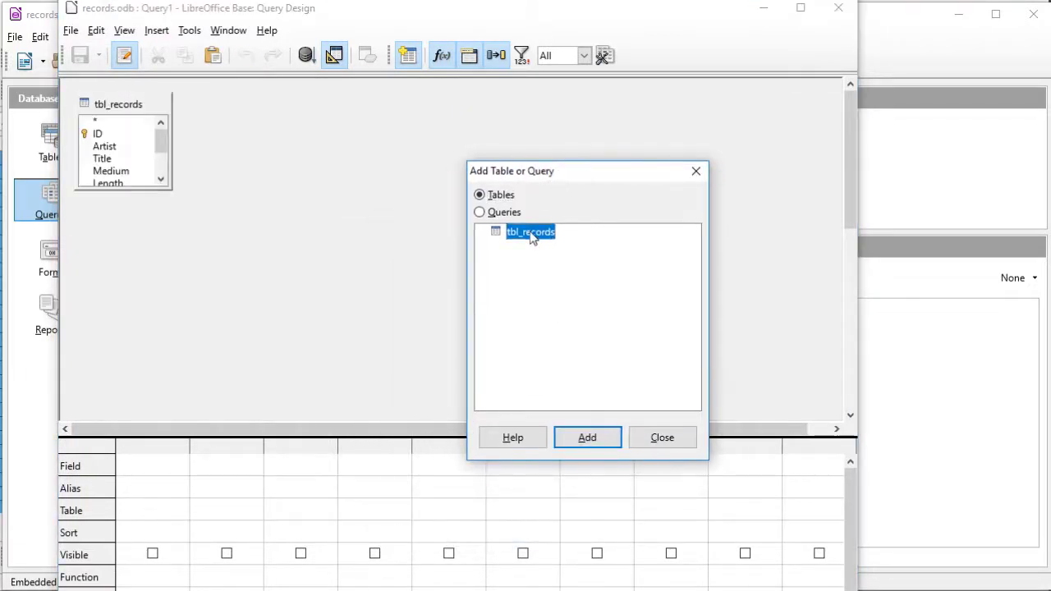
click(667, 444)
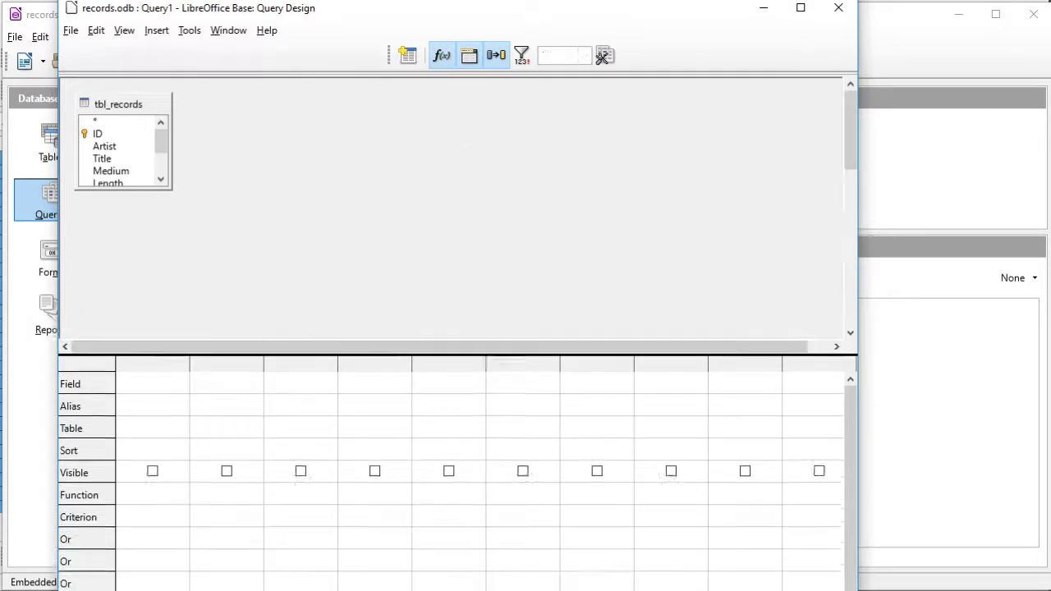
drag(601, 590, 601, 584)
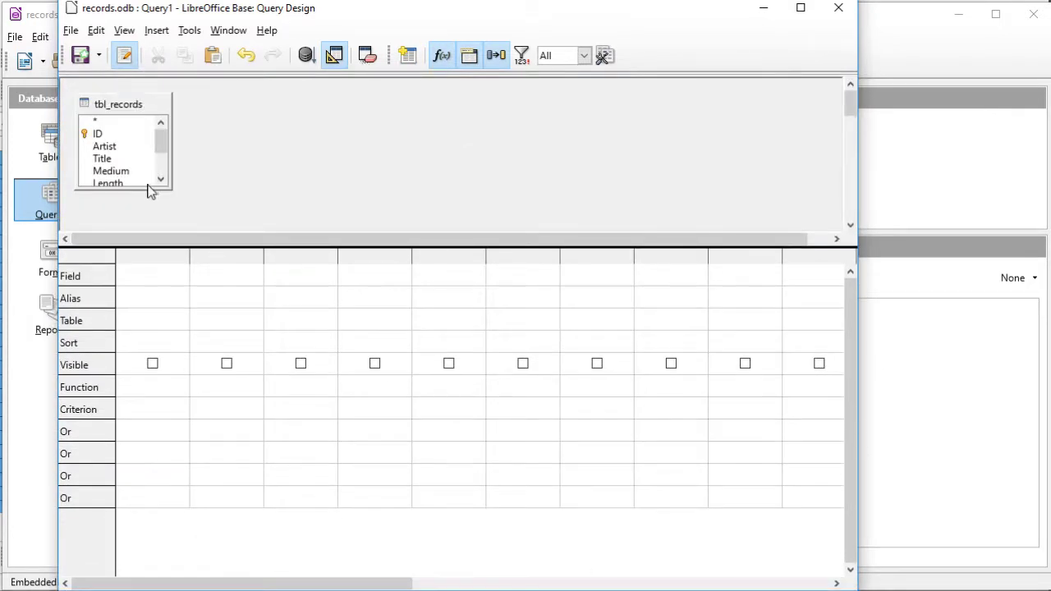
drag(143, 191, 148, 215)
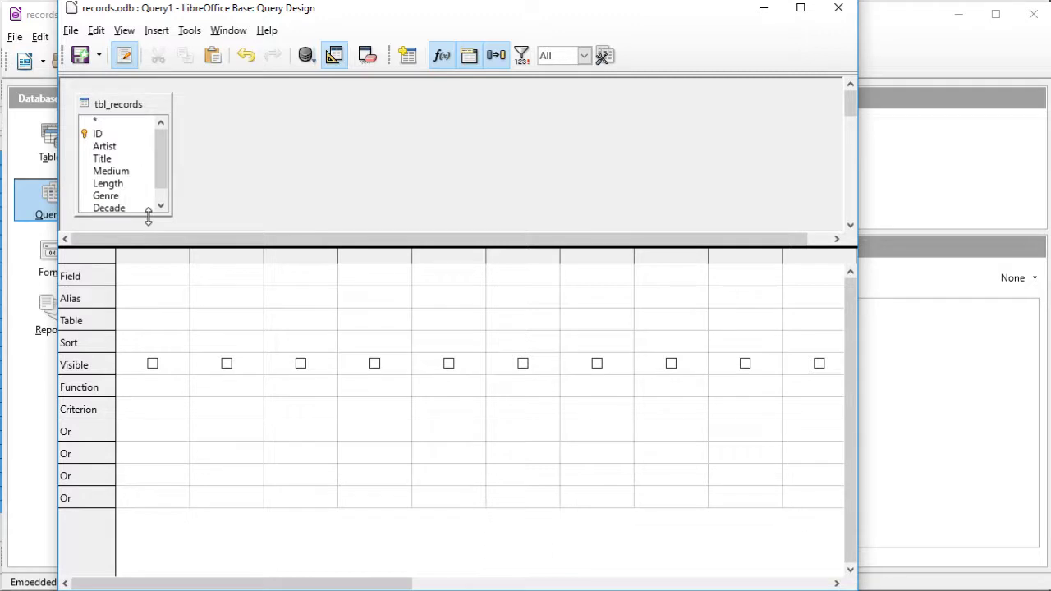
Add the fields Title, Artist, Decade and Length from tbl_records to the query
double_click(119, 160)
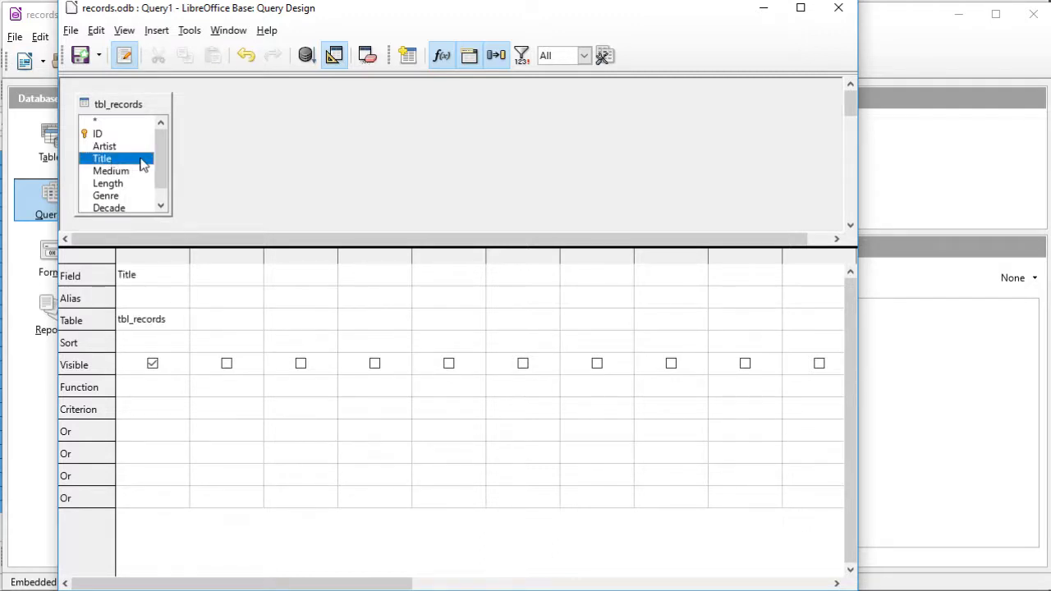
double_click(125, 146)
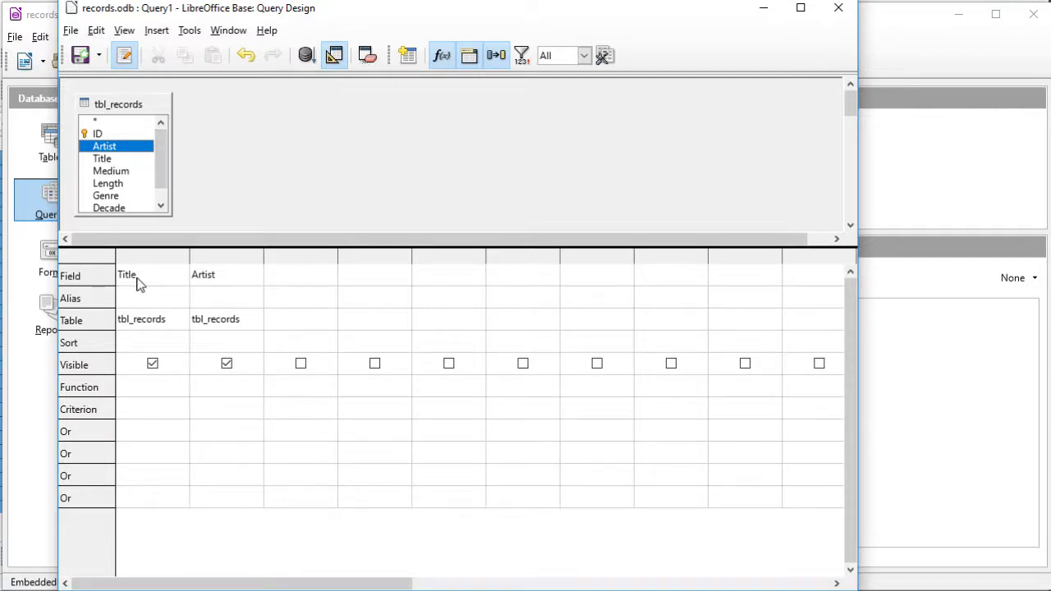
click(161, 208)
double_click(118, 197)
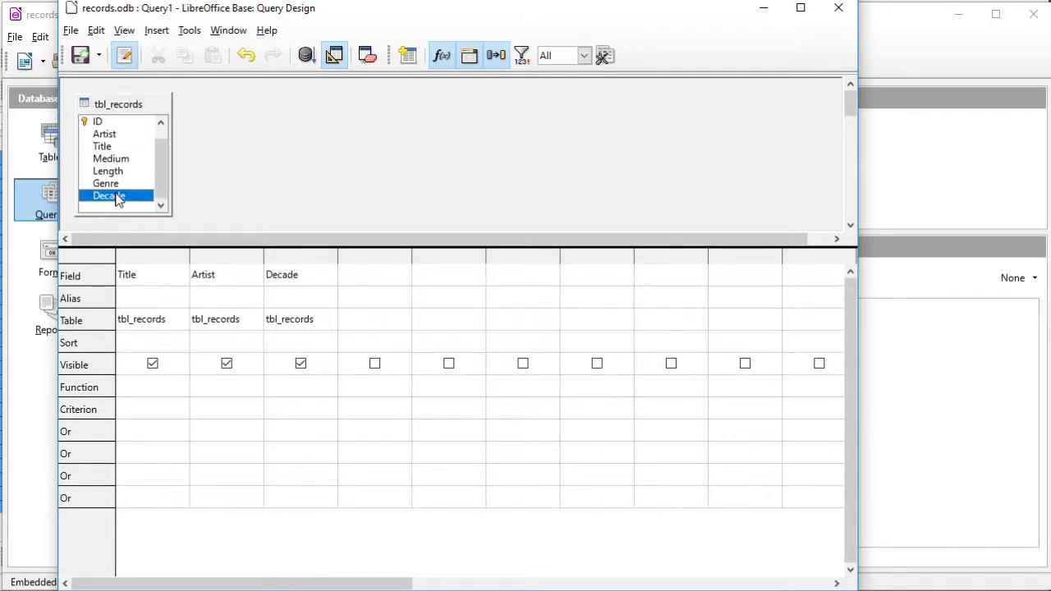
double_click(114, 171)
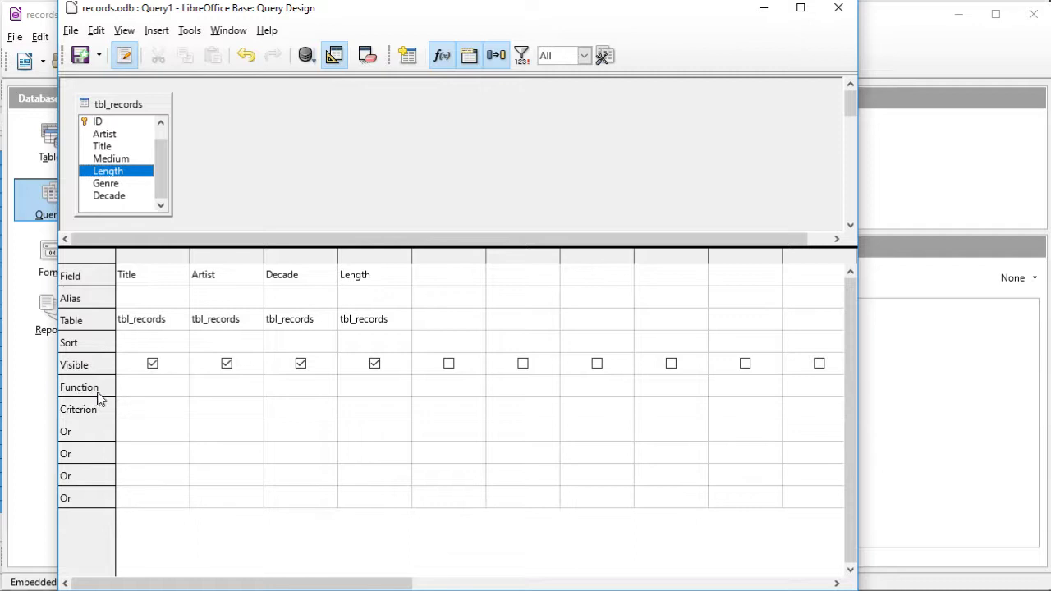
Set the query criteria to '80s' for Decade and 'Single' for Length
click(278, 402)
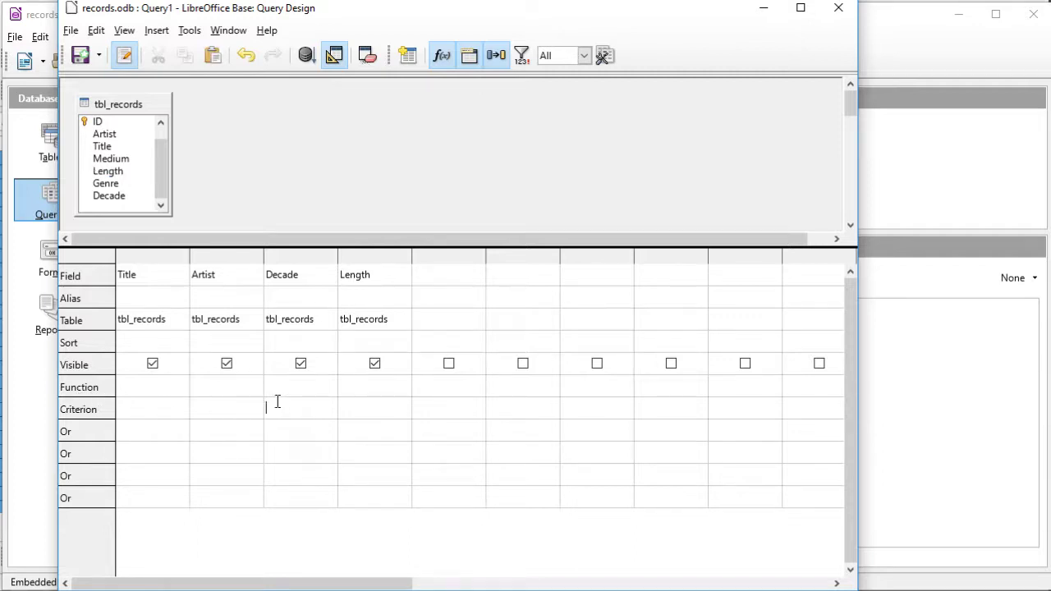
text(80s)
click(353, 404)
click(275, 431)
Sort the query by Title in ascending order and make the Decade and Length fields not visible in the output
click(164, 343)
click(181, 343)
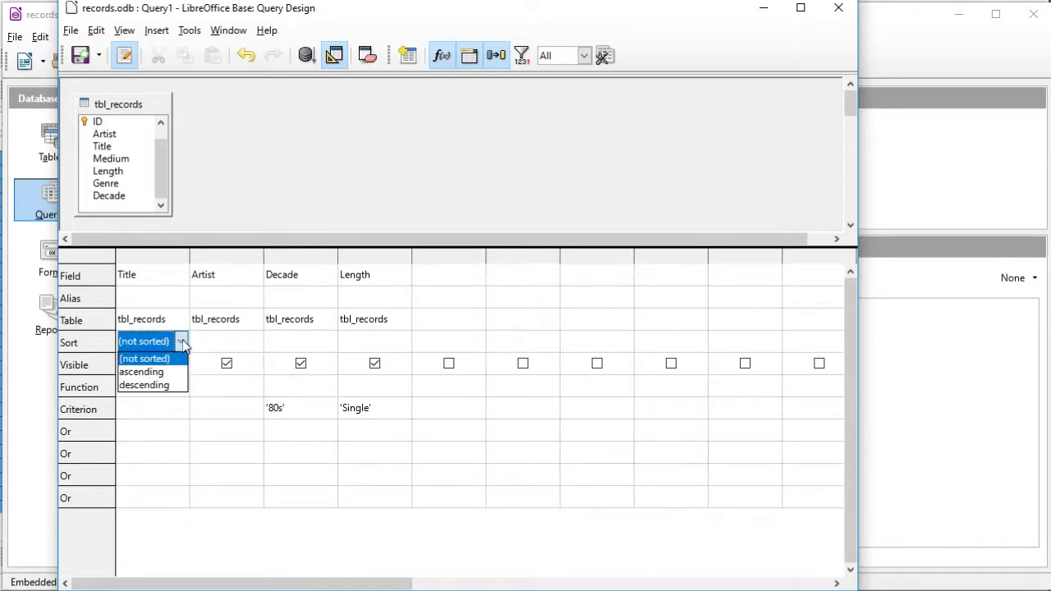
click(141, 372)
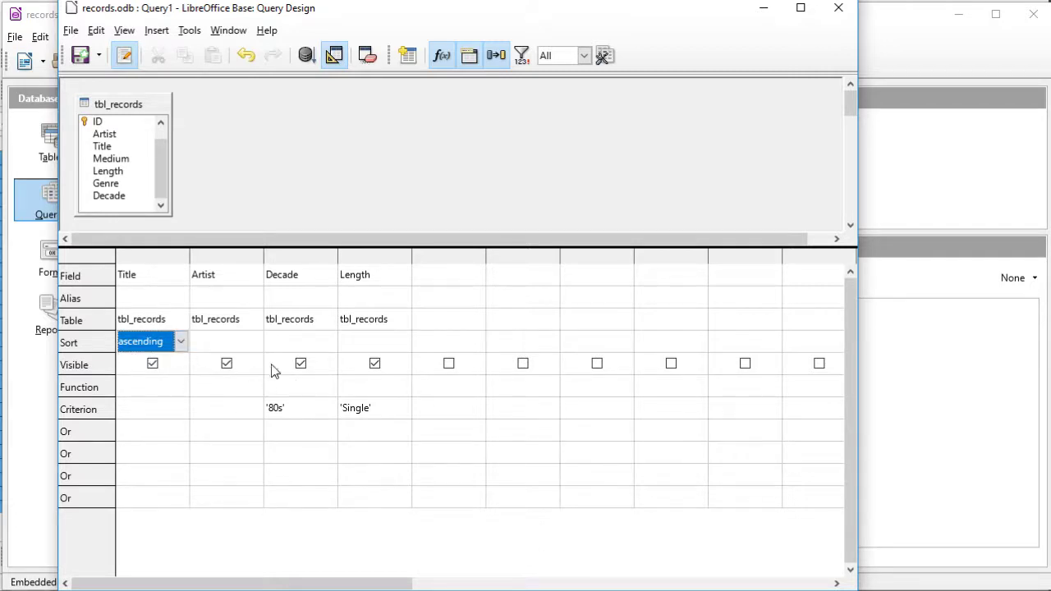
click(300, 363)
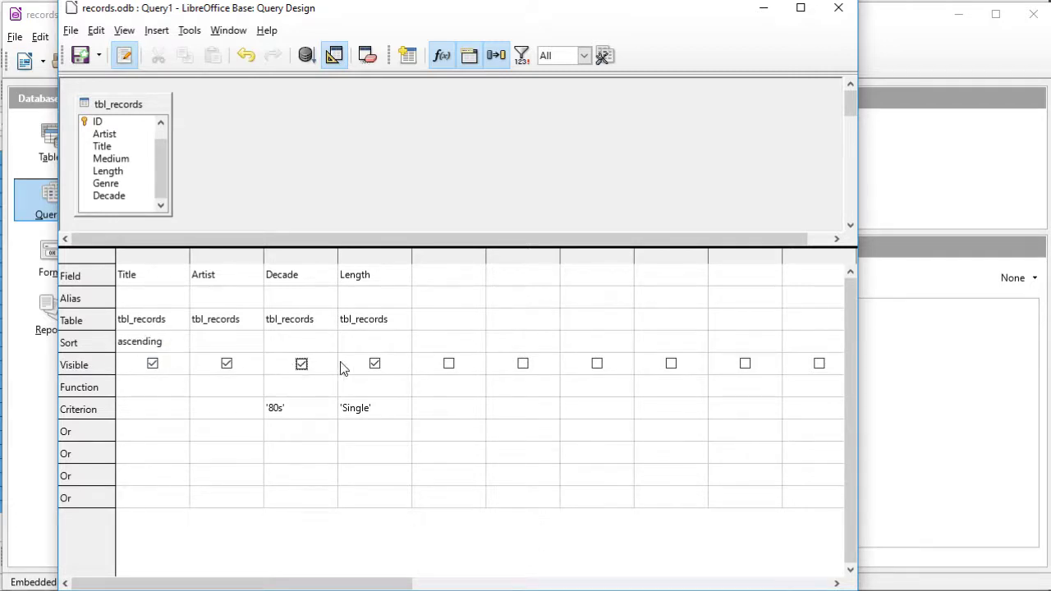
click(301, 365)
click(376, 365)
Save the query as qry_80s_singles and close its design
click(88, 51)
click(126, 58)
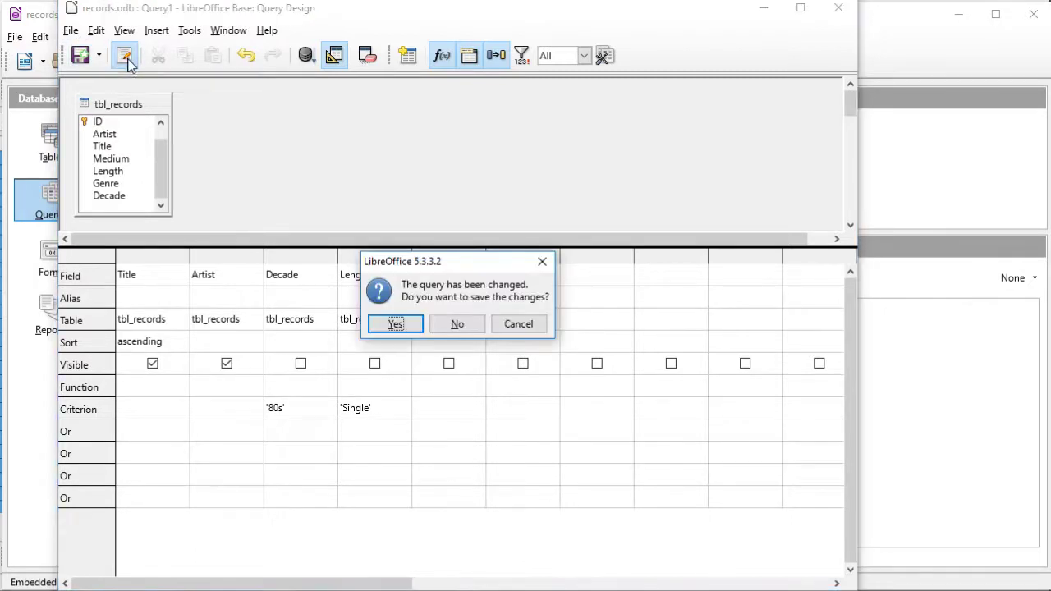
click(398, 324)
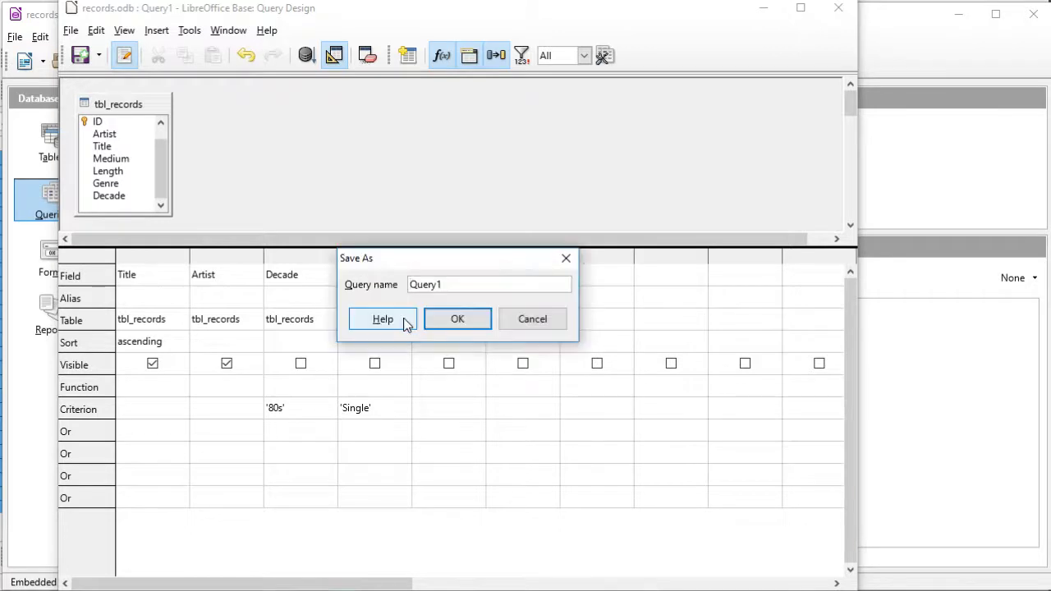
drag(457, 283, 375, 287)
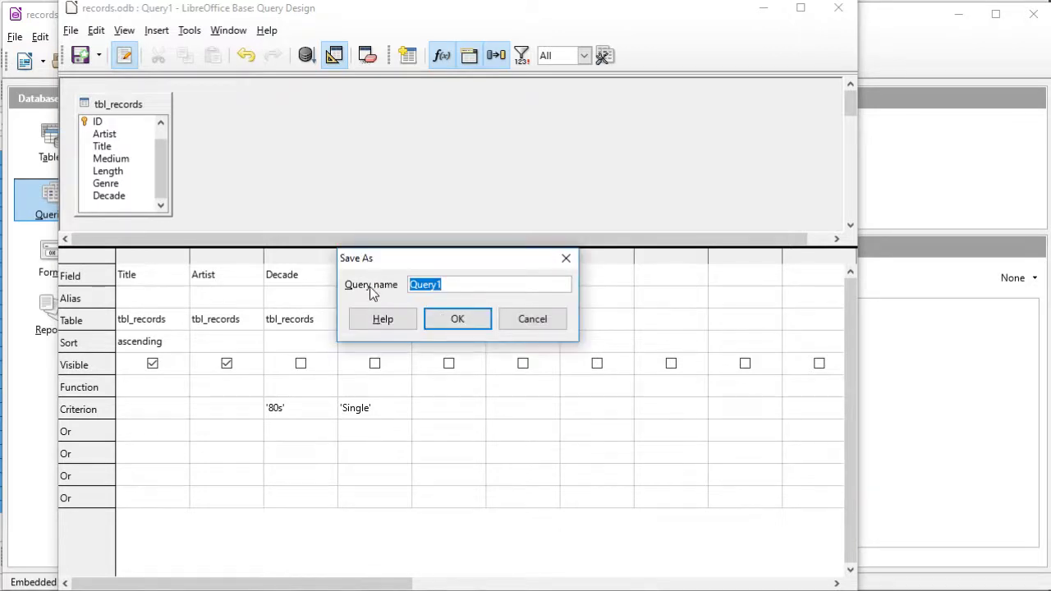
text(qry_80s_singles)
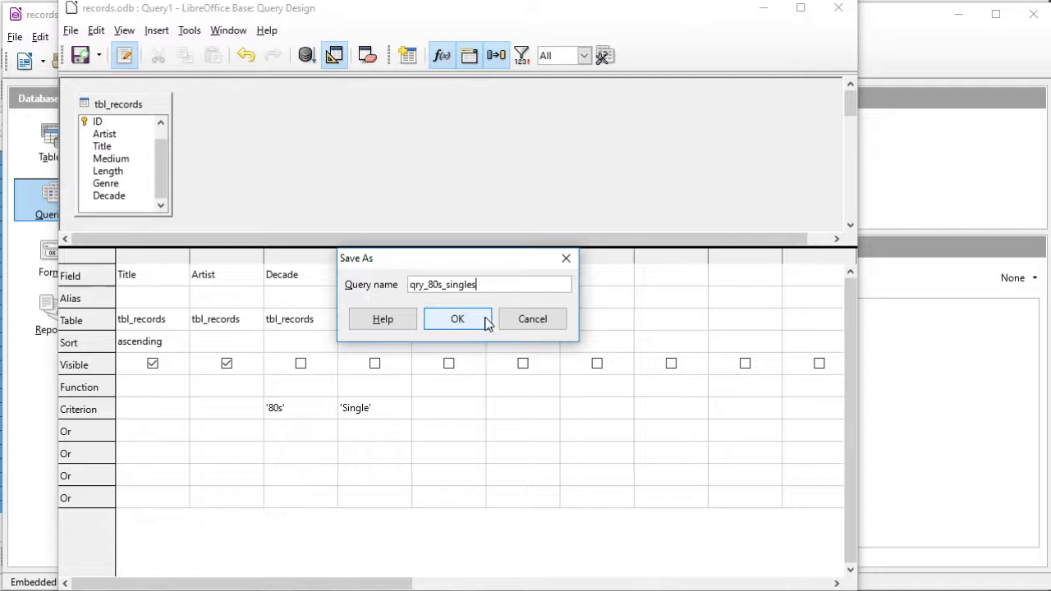
click(481, 322)
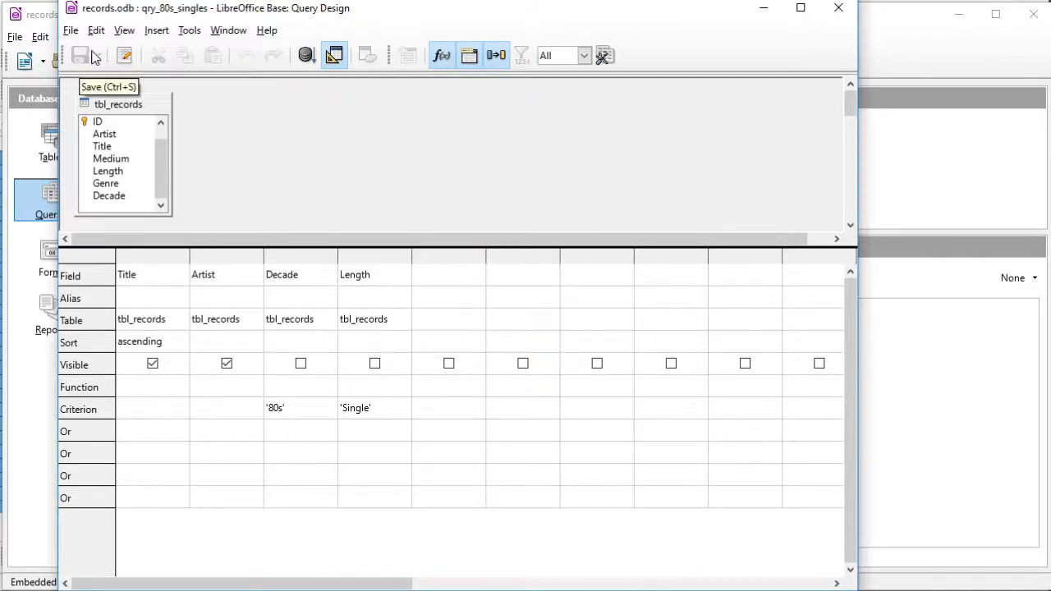
click(124, 56)
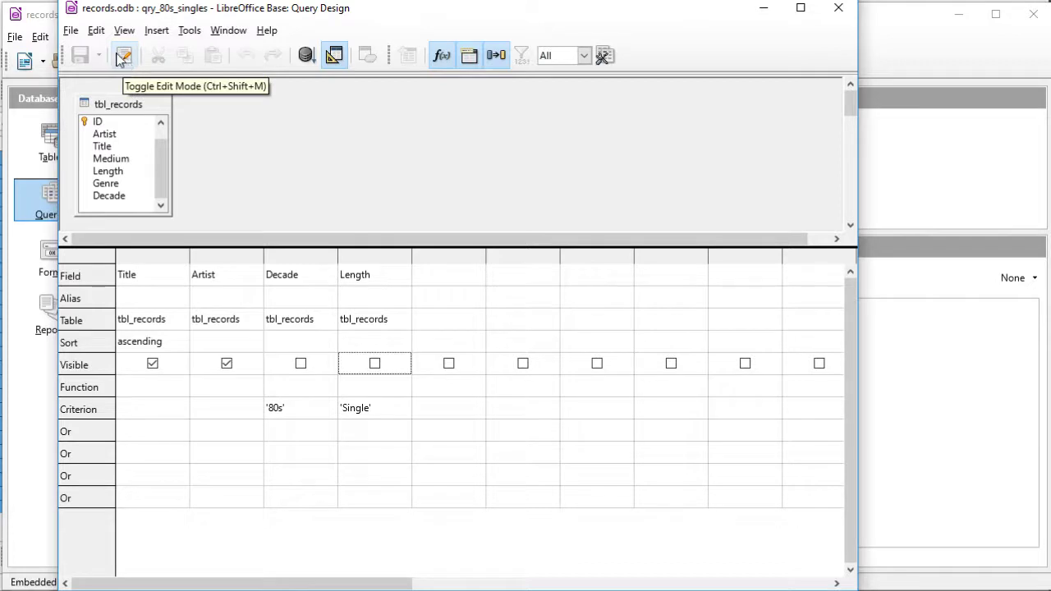
click(851, 7)
Open qry_80s_singles, fit the Title column's width to its contents and close the query results
double_click(208, 277)
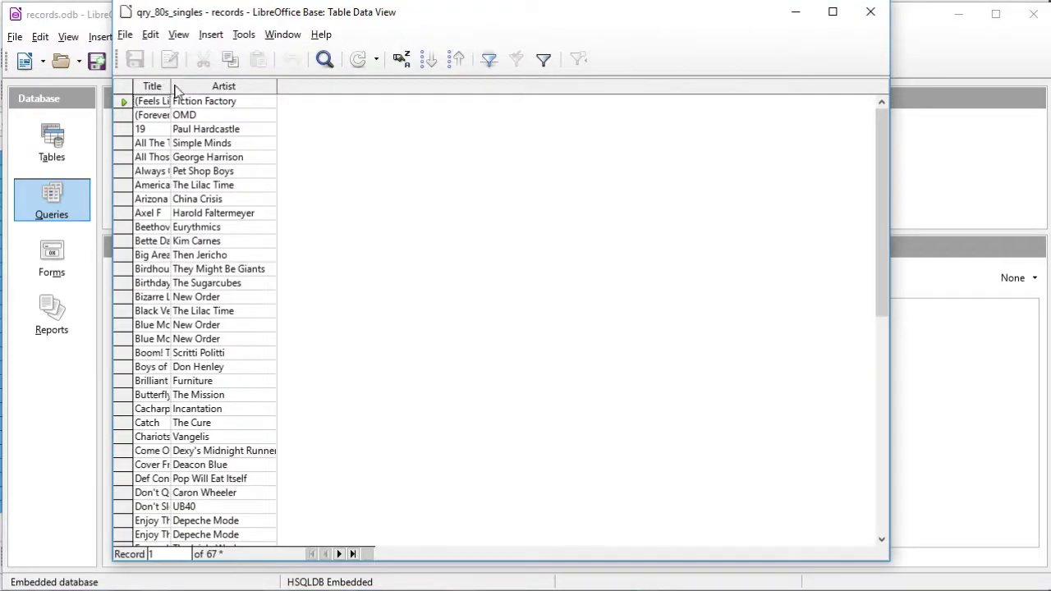
double_click(171, 85)
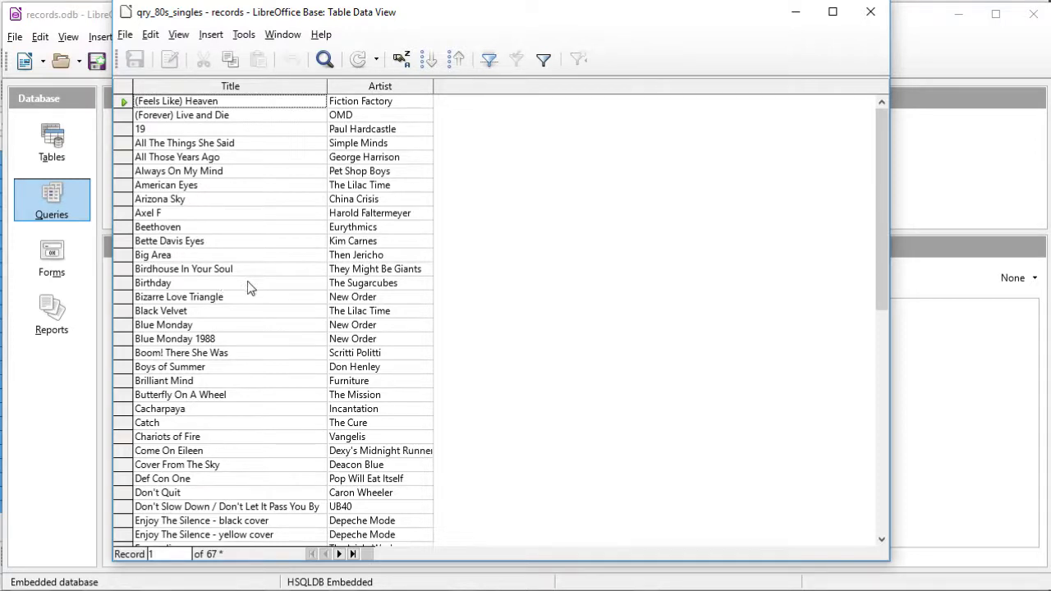
click(872, 14)
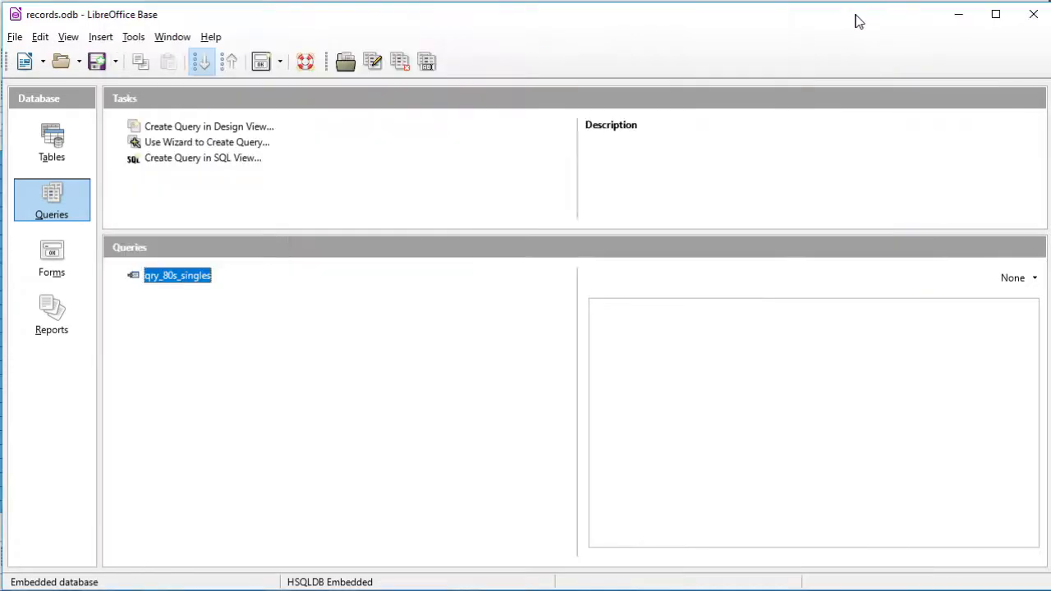